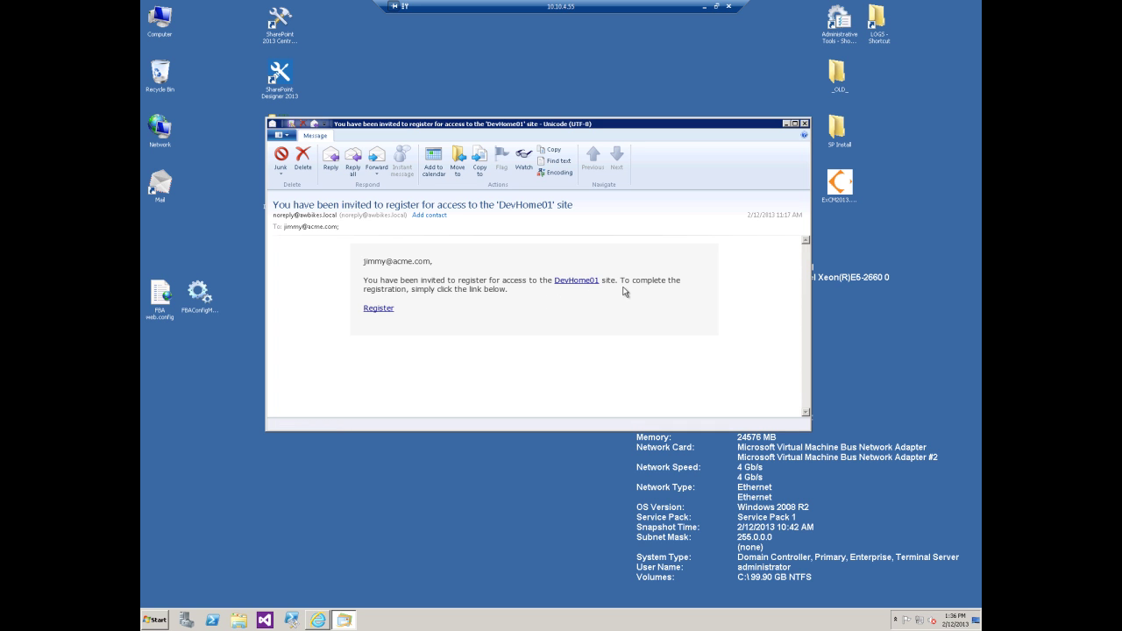
# Follow the invitation's Register link, then cancel registration to land on the extranet Sign In page
pyautogui.click(380, 312)
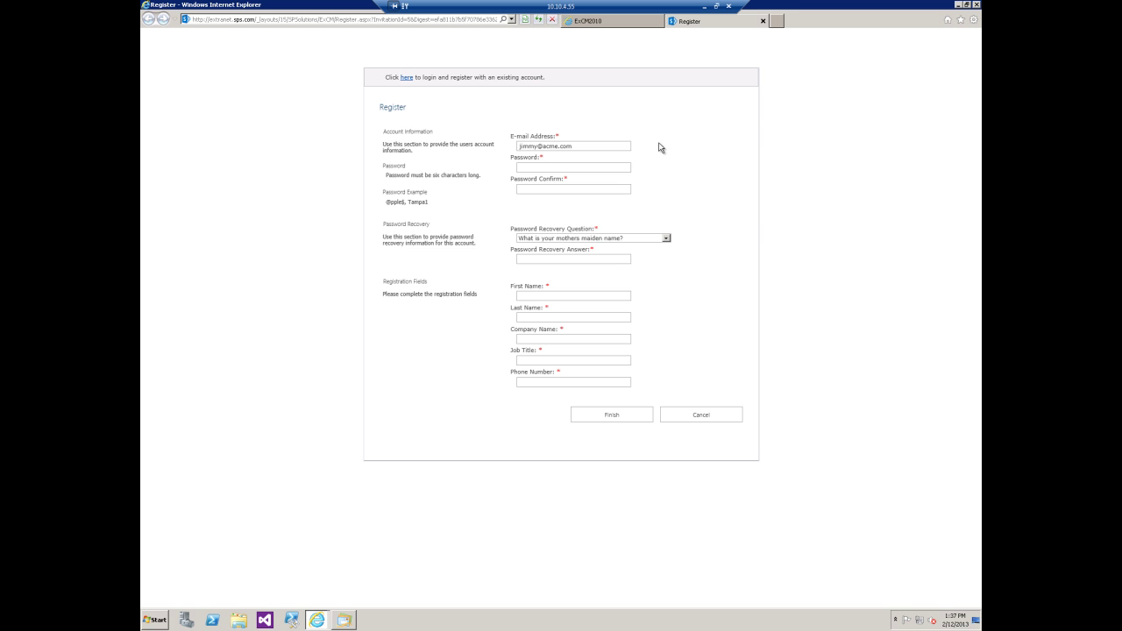
pyautogui.click(700, 415)
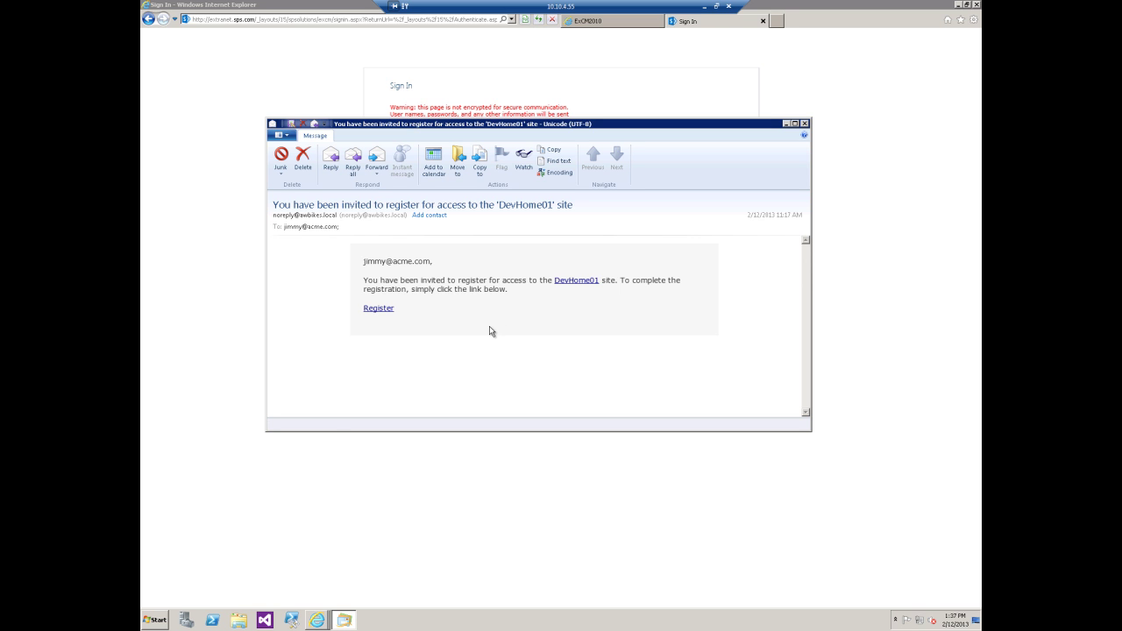
pyautogui.click(572, 281)
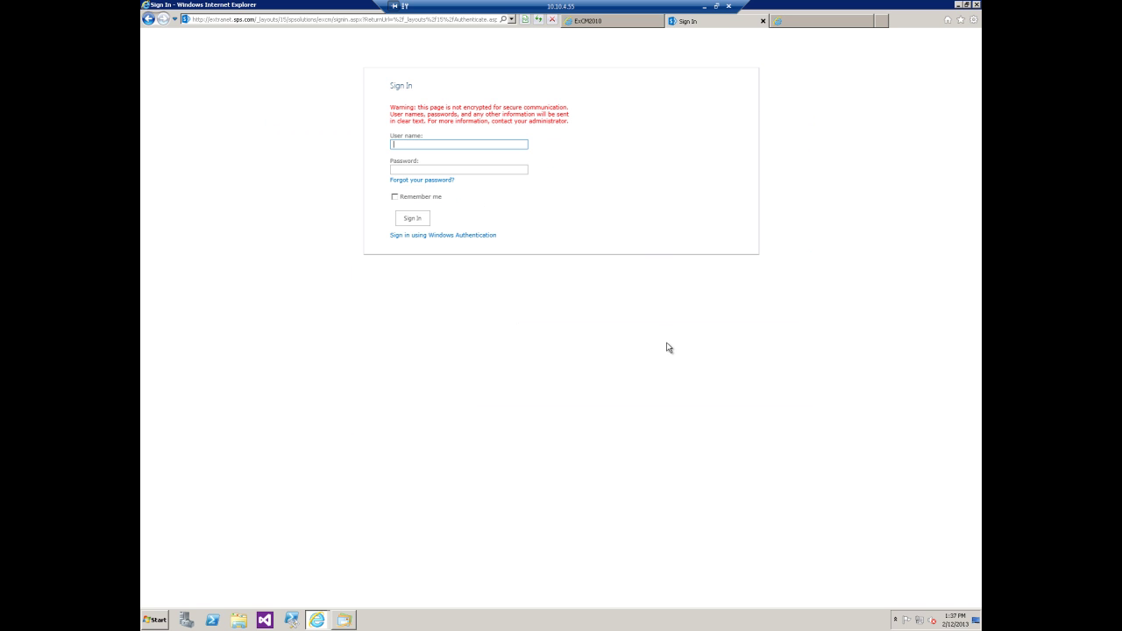
pyautogui.click(794, 21)
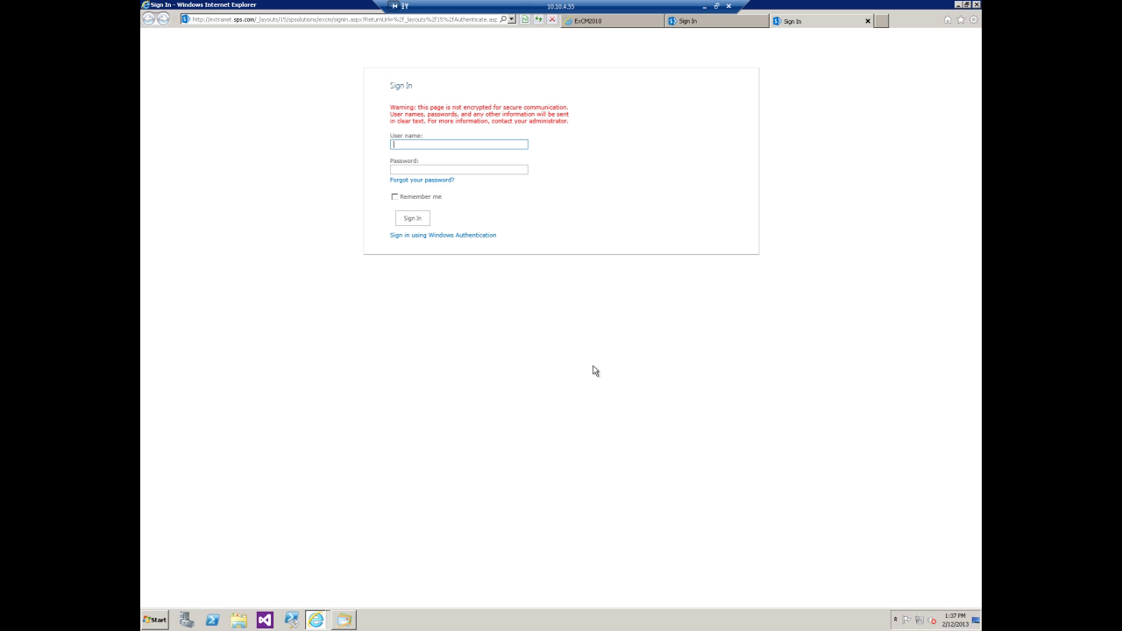
pyautogui.click(868, 21)
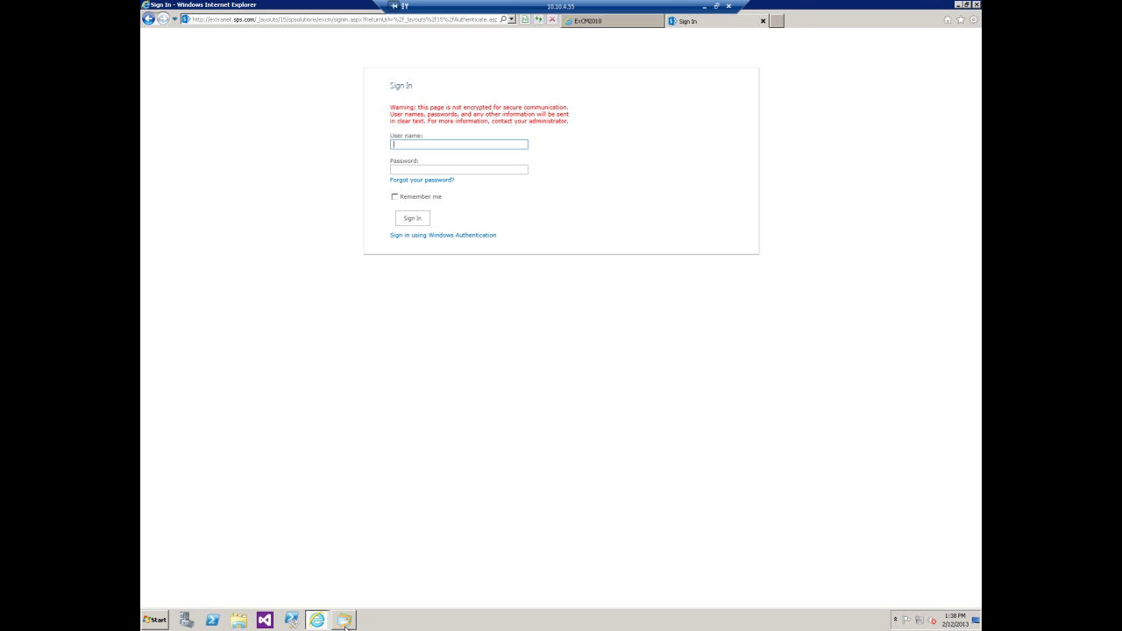
pyautogui.moveTo(346, 626)
pyautogui.click(345, 598)
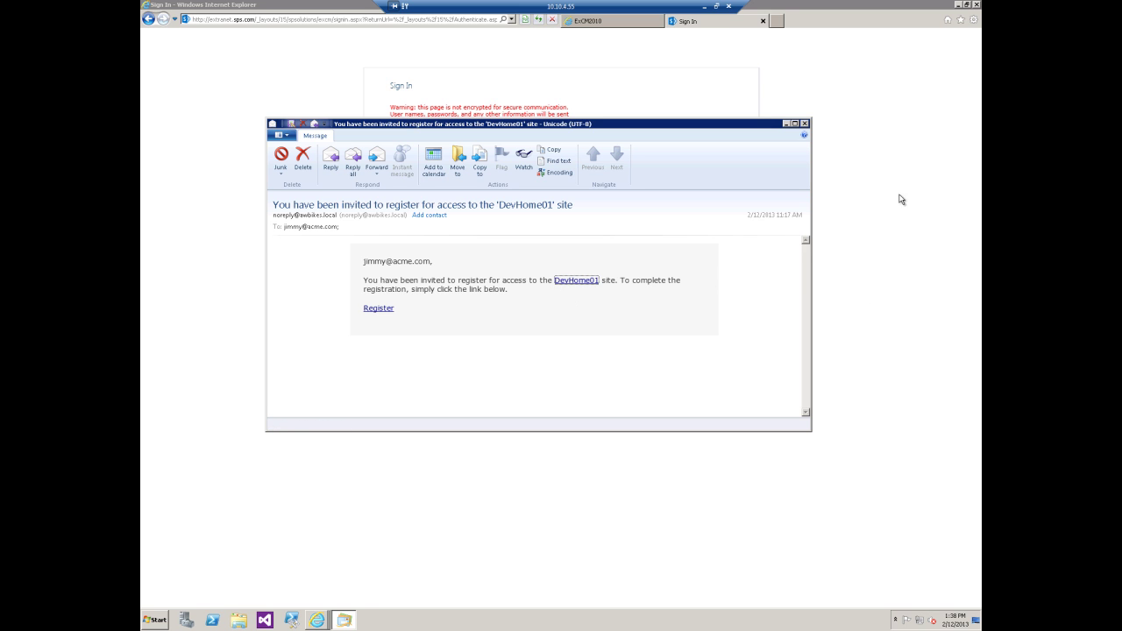
# Sign in with Windows Authentication and open Extranet Mail Settings from Site settings
pyautogui.click(873, 164)
pyautogui.click(421, 236)
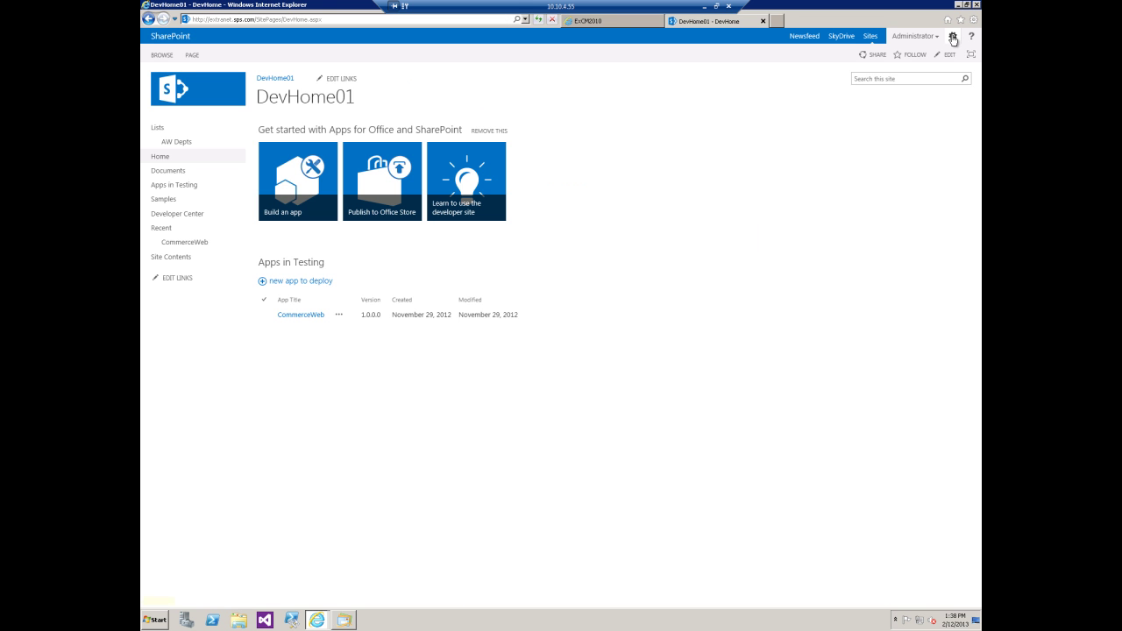
pyautogui.click(954, 40)
pyautogui.click(910, 167)
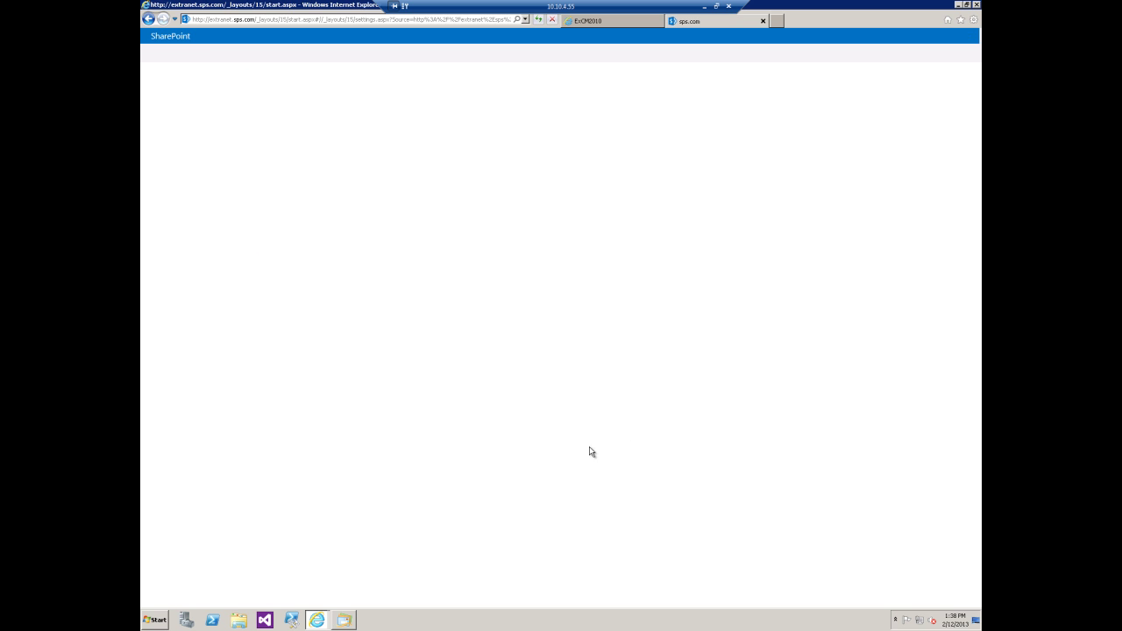
pyautogui.scroll(-3, 688, 376)
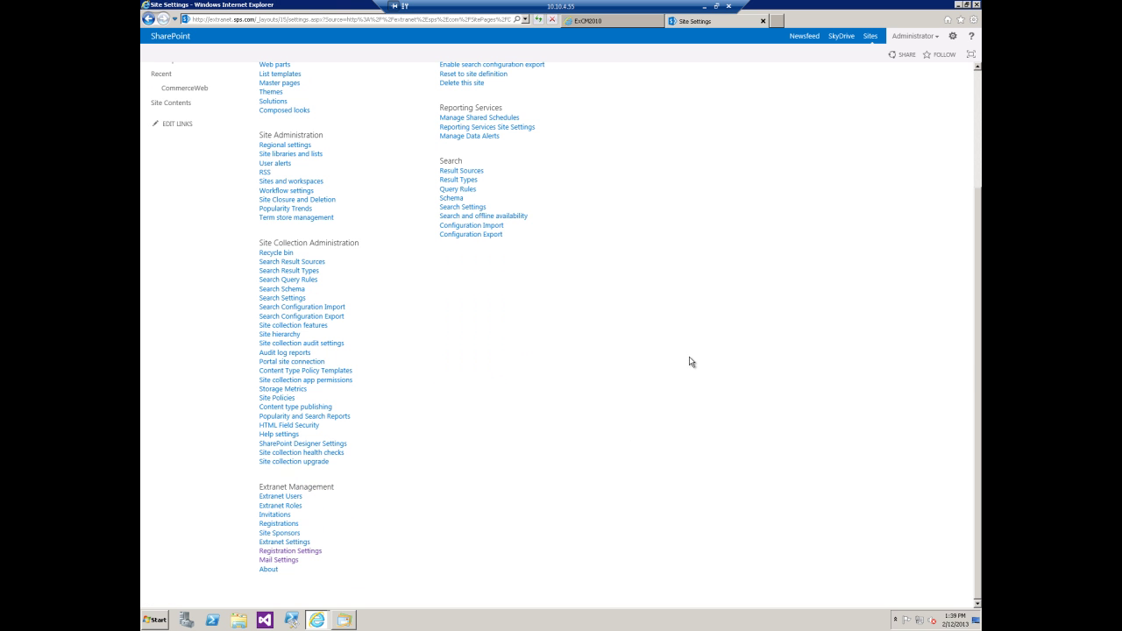
pyautogui.click(280, 560)
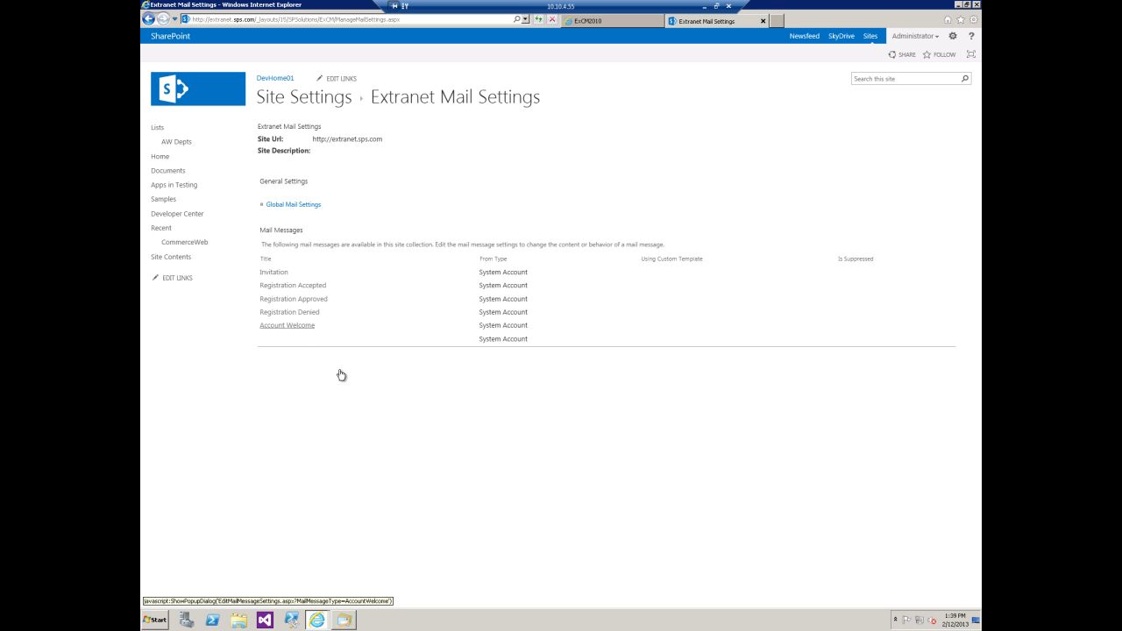
pyautogui.click(278, 275)
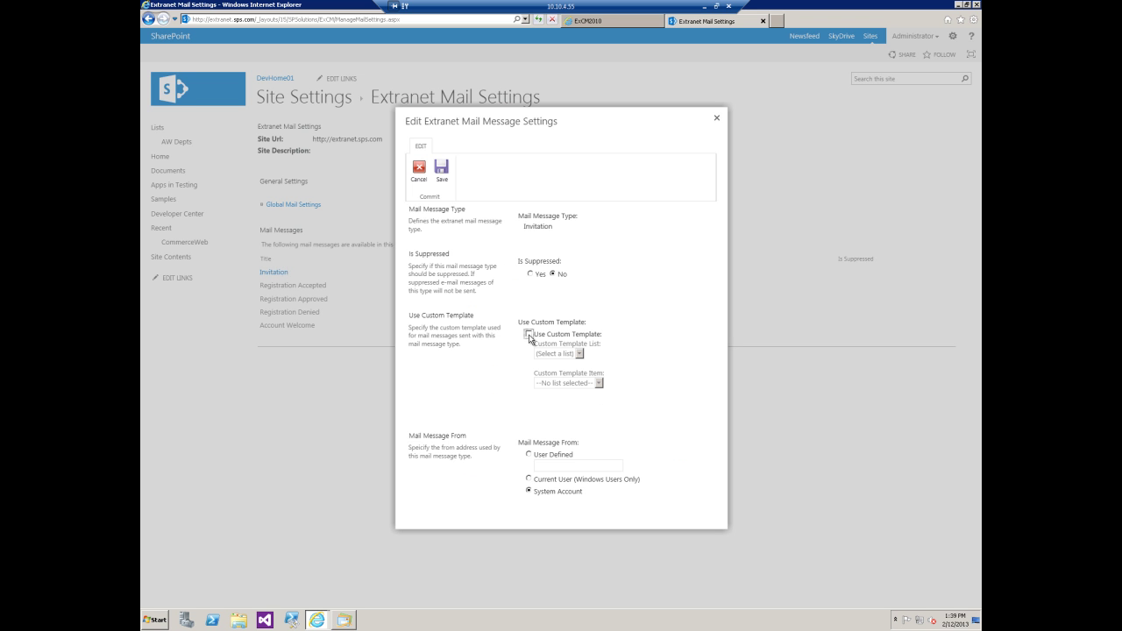
pyautogui.click(529, 335)
pyautogui.click(579, 353)
pyautogui.click(600, 384)
pyautogui.click(664, 356)
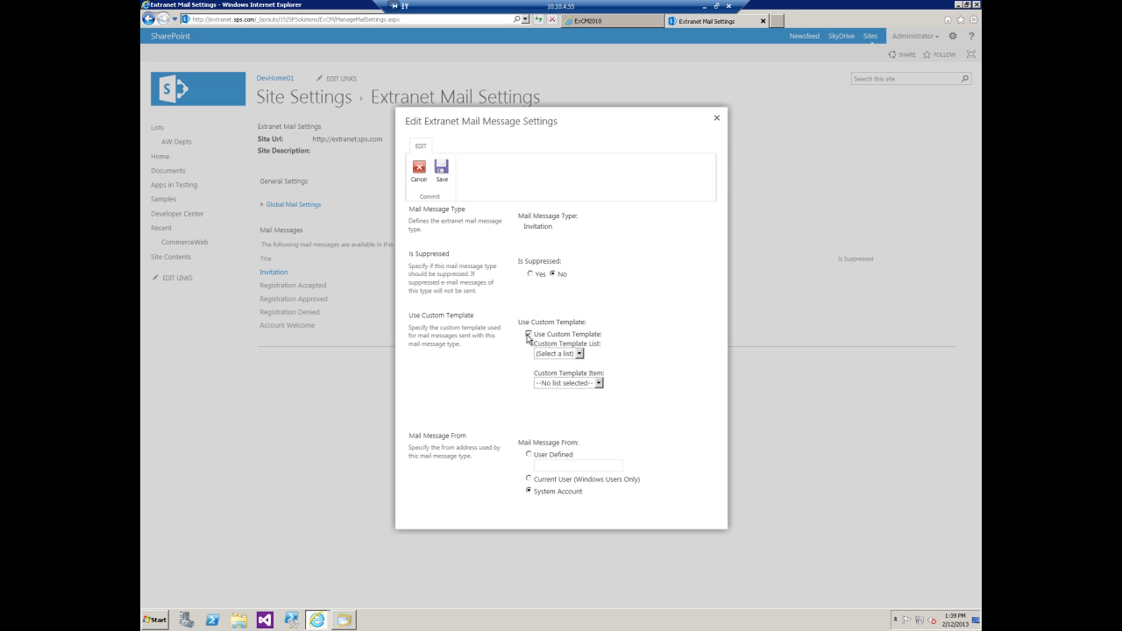
pyautogui.click(529, 334)
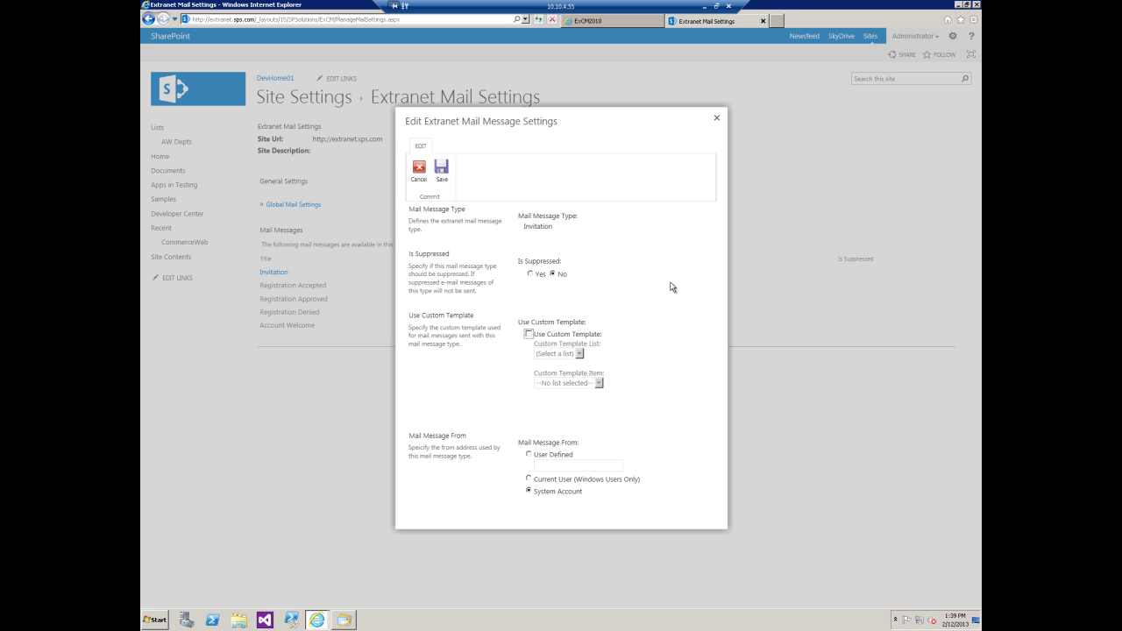
pyautogui.click(716, 121)
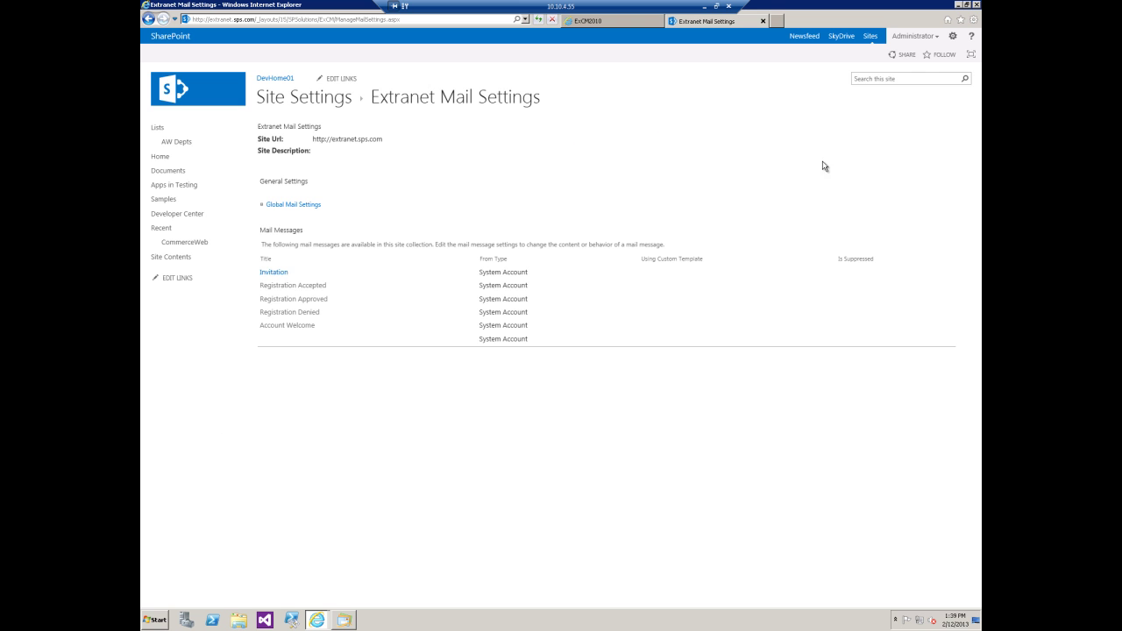
# On DevHome01, add a Mail Definitions app named 'ExCM 2013 Mail Definitions'
pyautogui.click(281, 79)
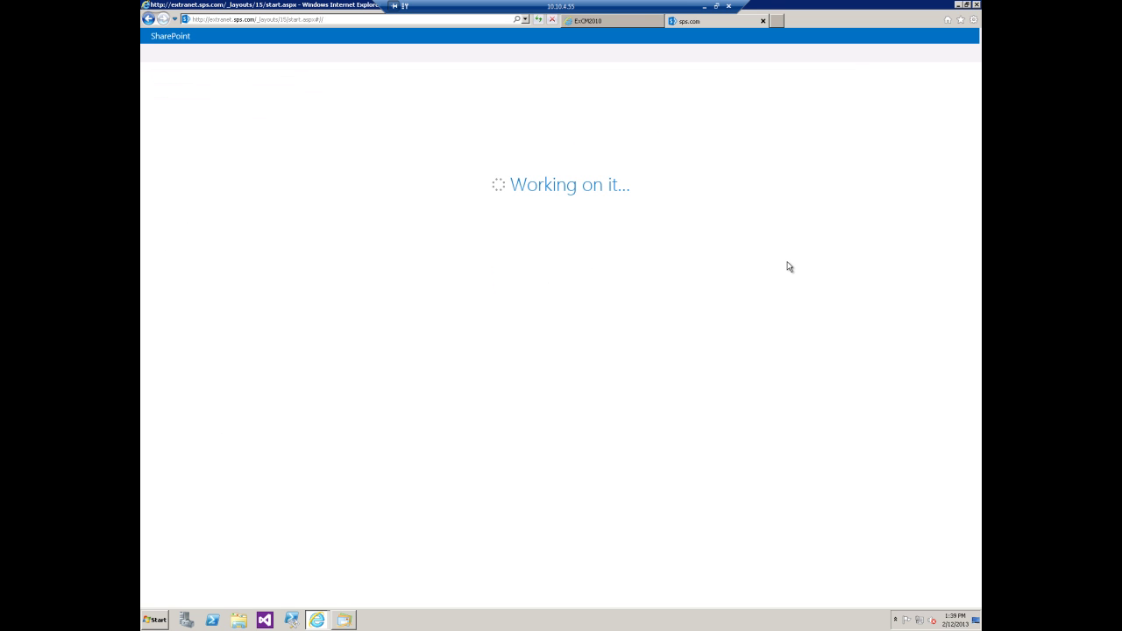
pyautogui.click(953, 36)
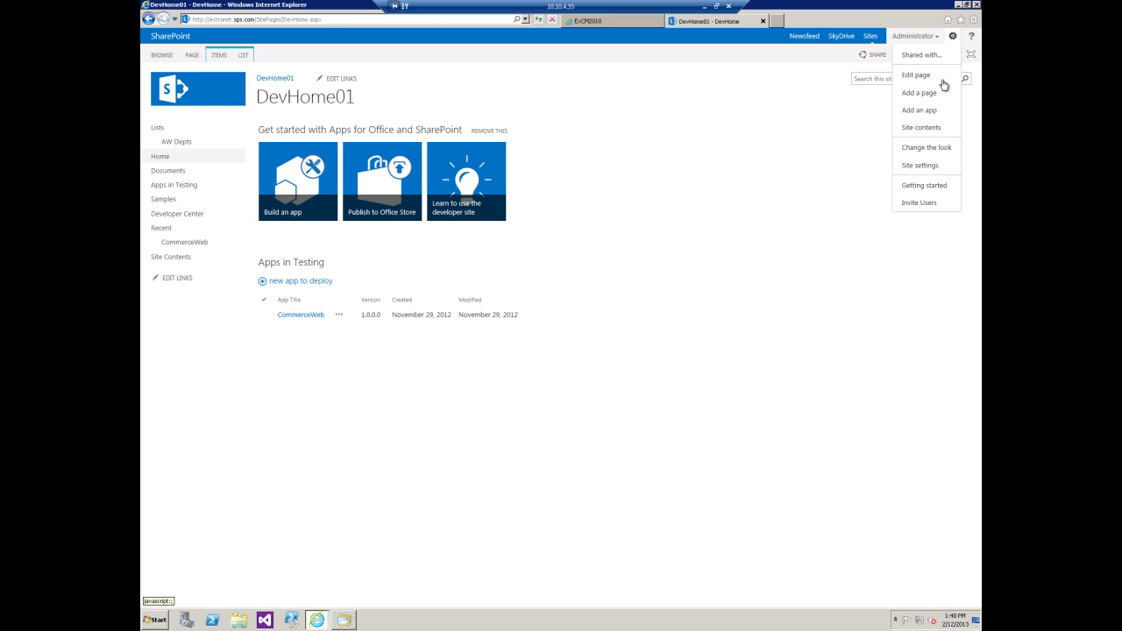
pyautogui.click(919, 110)
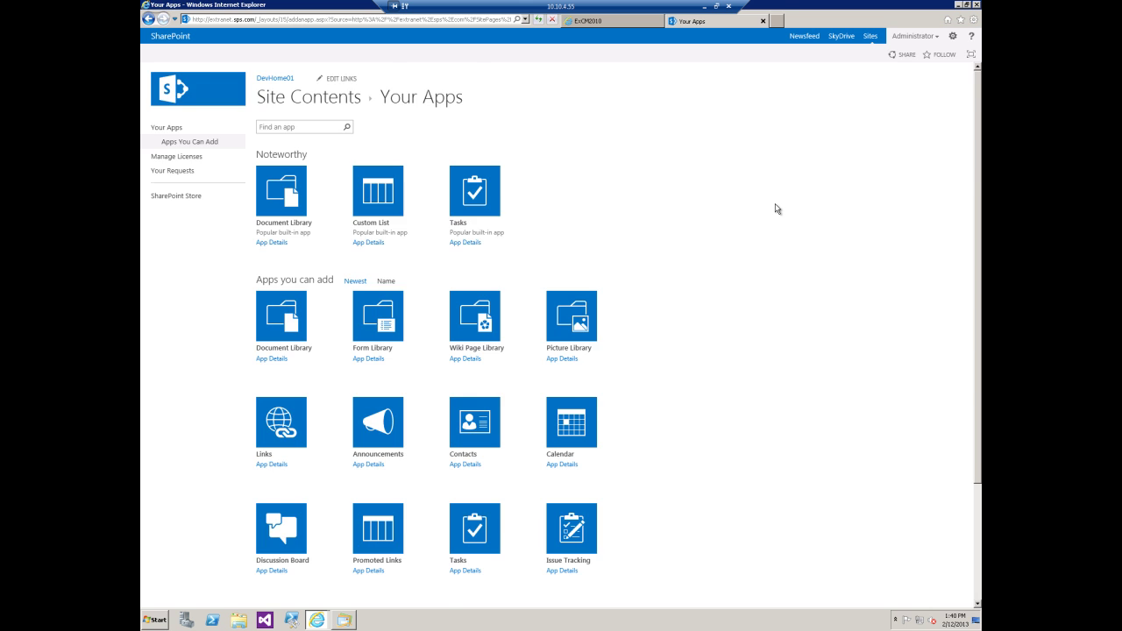
pyautogui.scroll(-3, 776, 209)
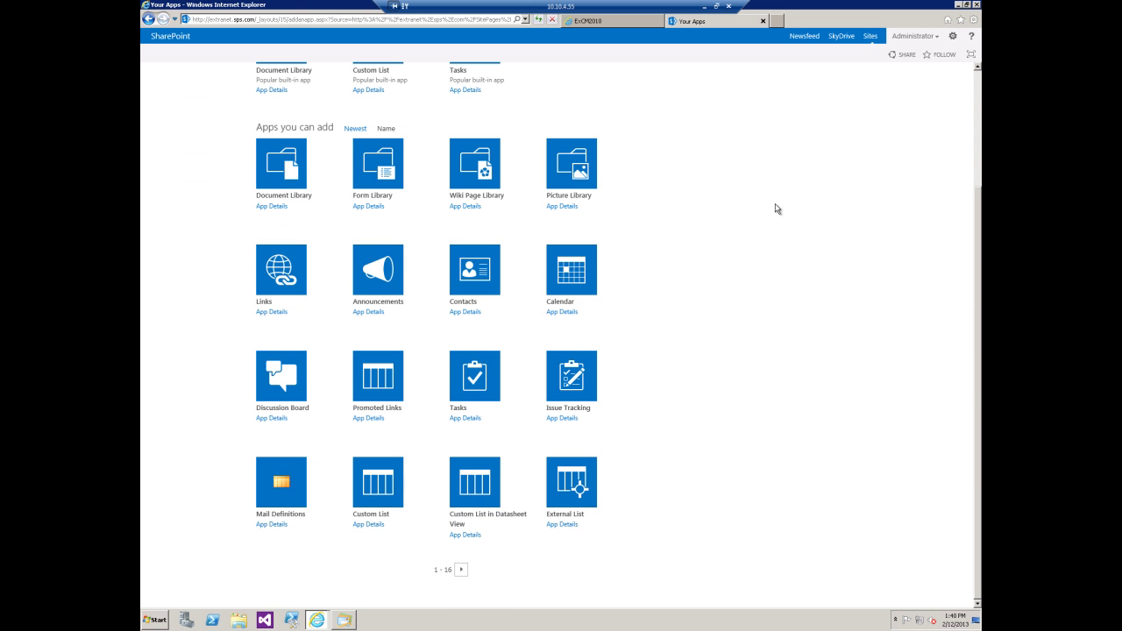
pyautogui.click(275, 484)
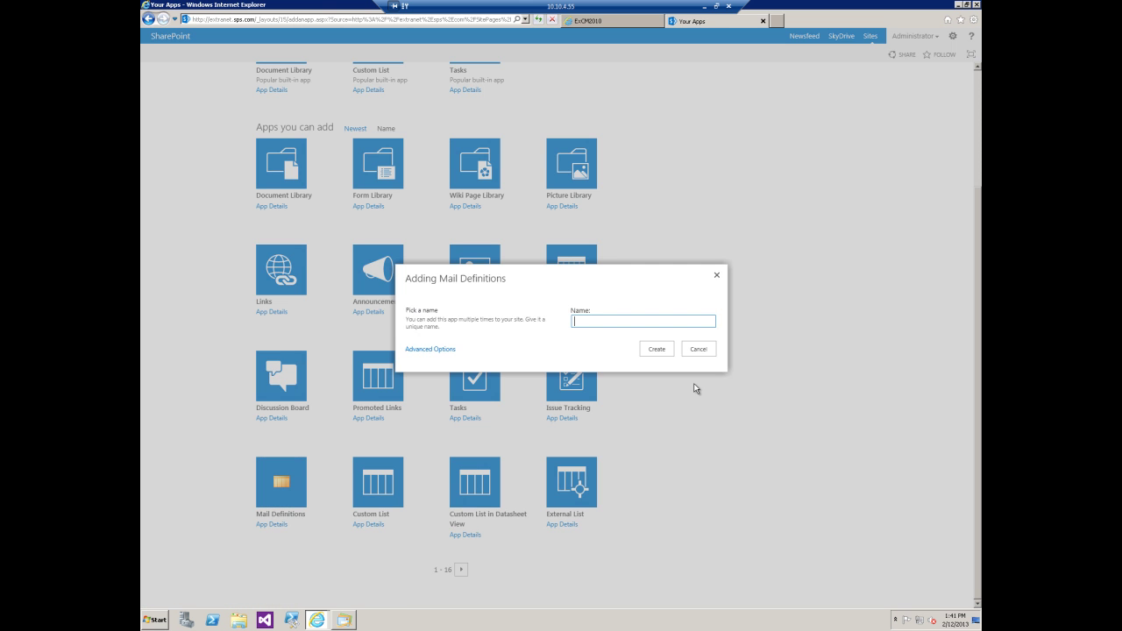
pyautogui.write('ExCM 2013 Mail Definitions')
pyautogui.click(662, 349)
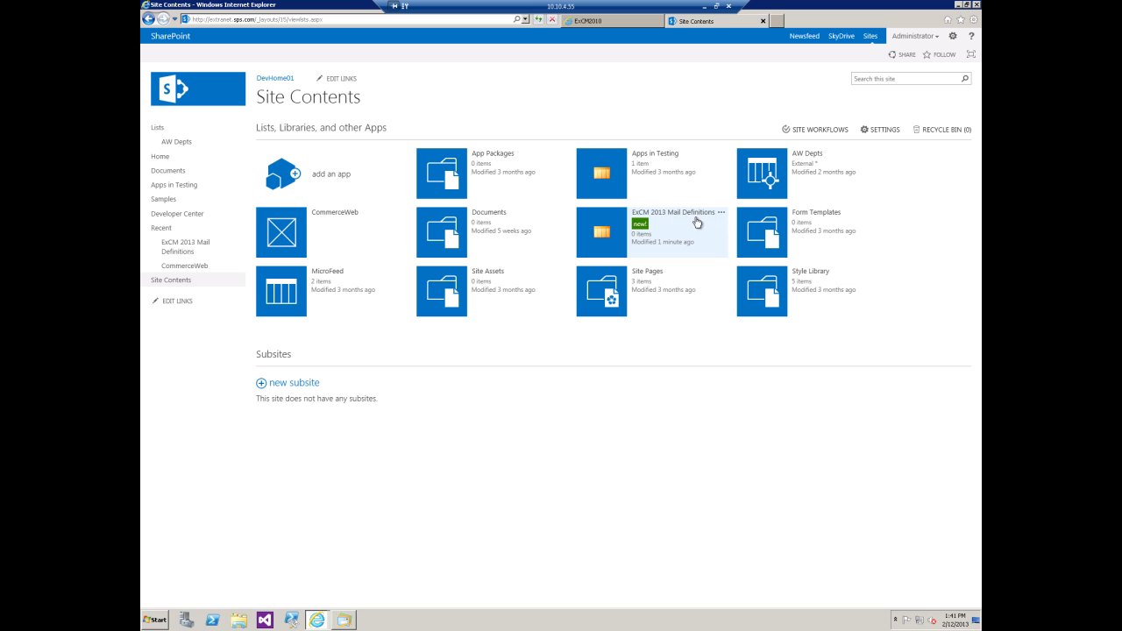
# Create a new item in ExCM 2013 Mail Definitions titled 'Custom ExCM 2013 Invitation', subject 'You Are Invited'
pyautogui.click(625, 235)
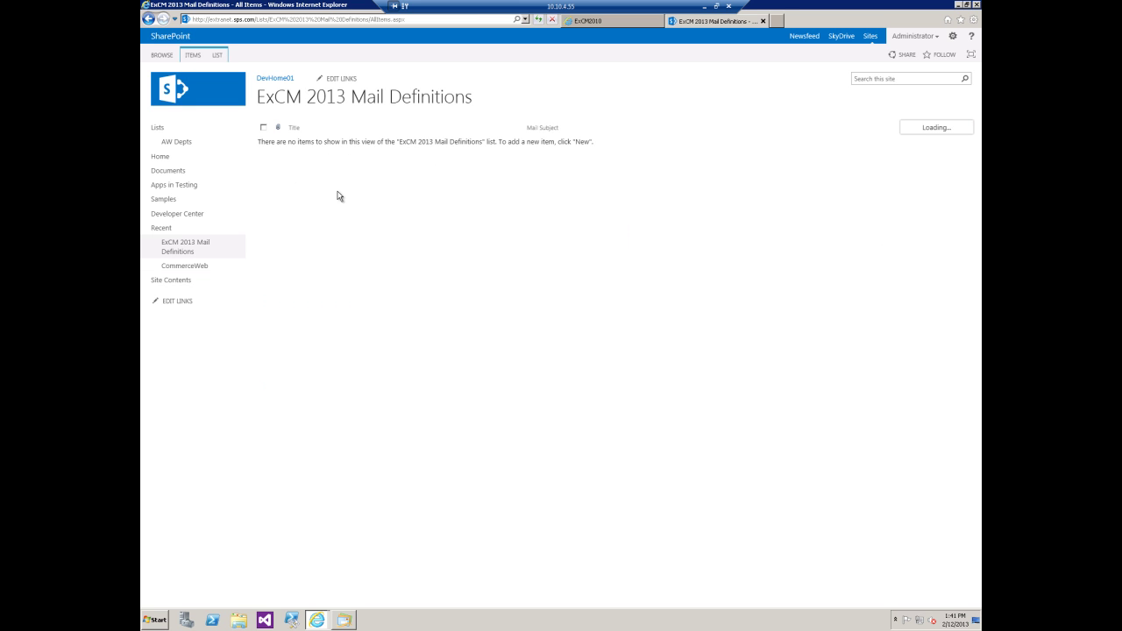
pyautogui.click(192, 57)
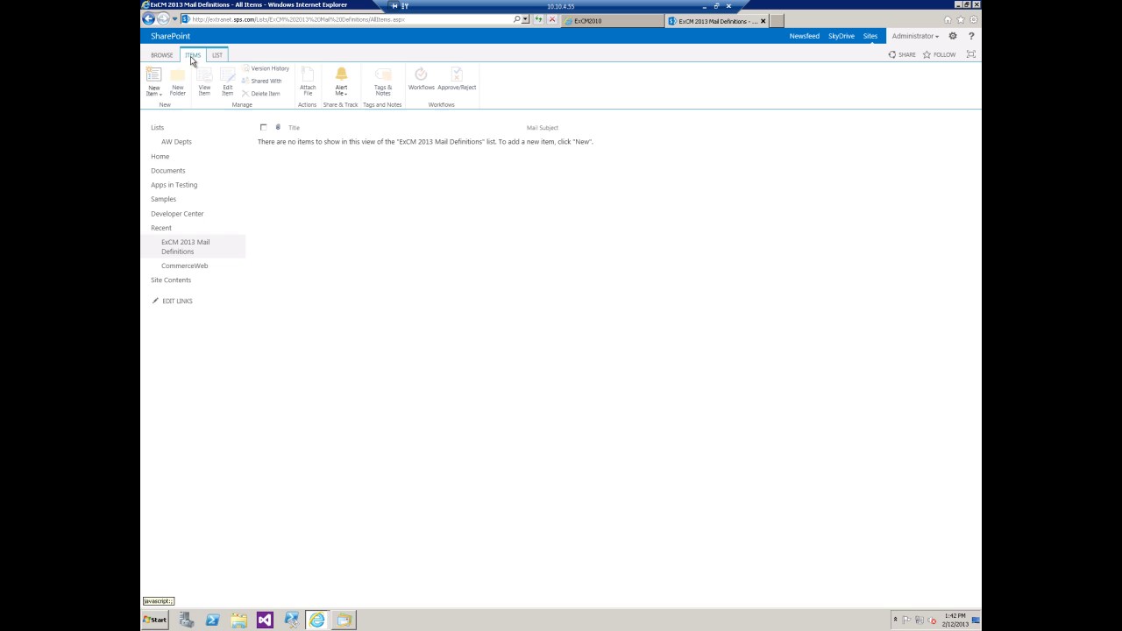
pyautogui.click(158, 98)
pyautogui.click(182, 114)
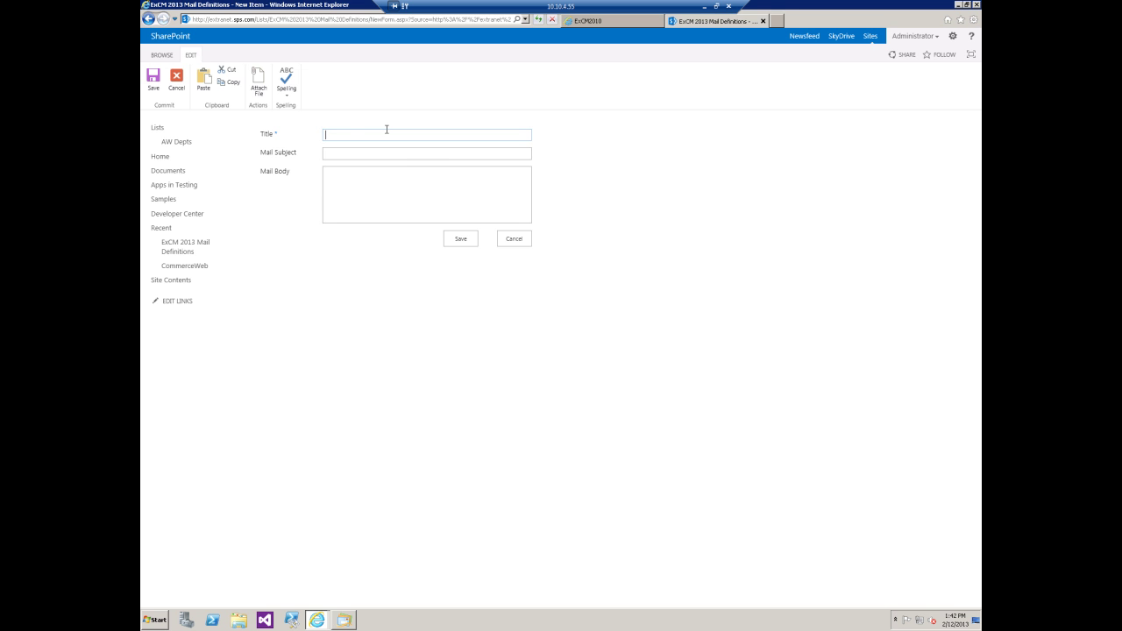
pyautogui.write('Custom ExCM 2013 Invitation')
pyautogui.press('Tab')
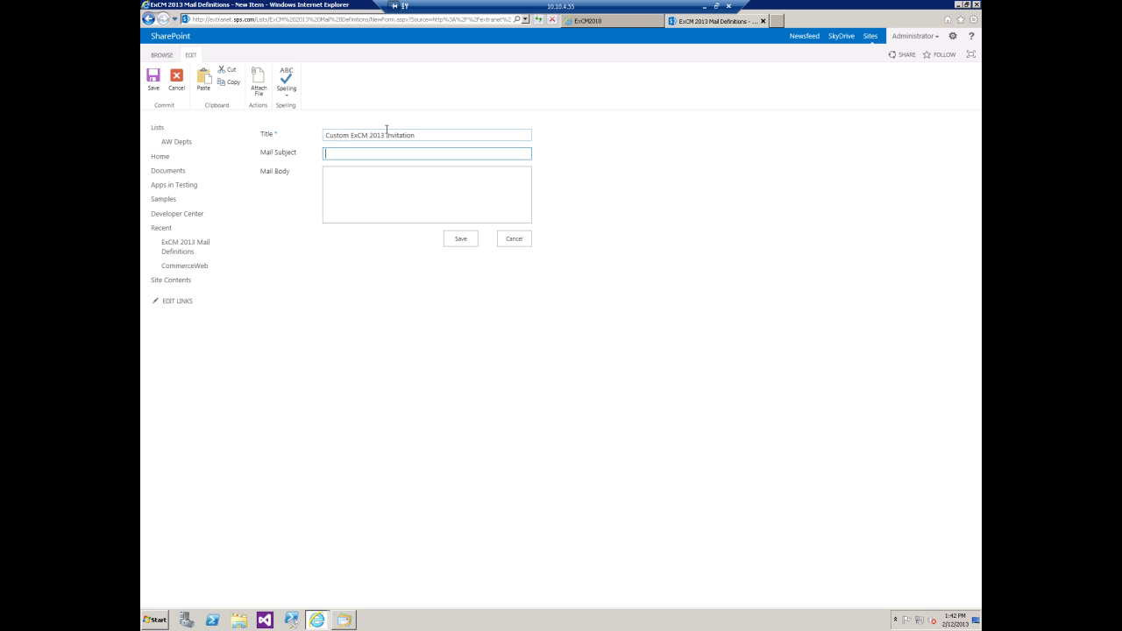
pyautogui.write('You Are Invited')
pyautogui.click(377, 191)
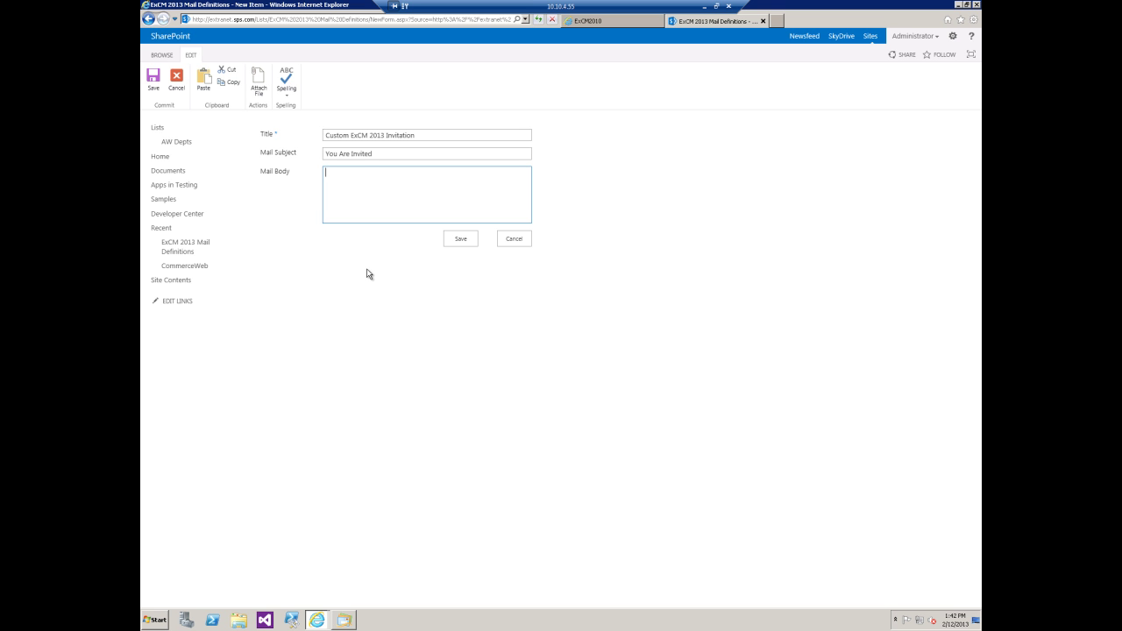
# Copy the Simple Invitation sample code from the ExCM help page, allowing clipboard access
pyautogui.click(614, 21)
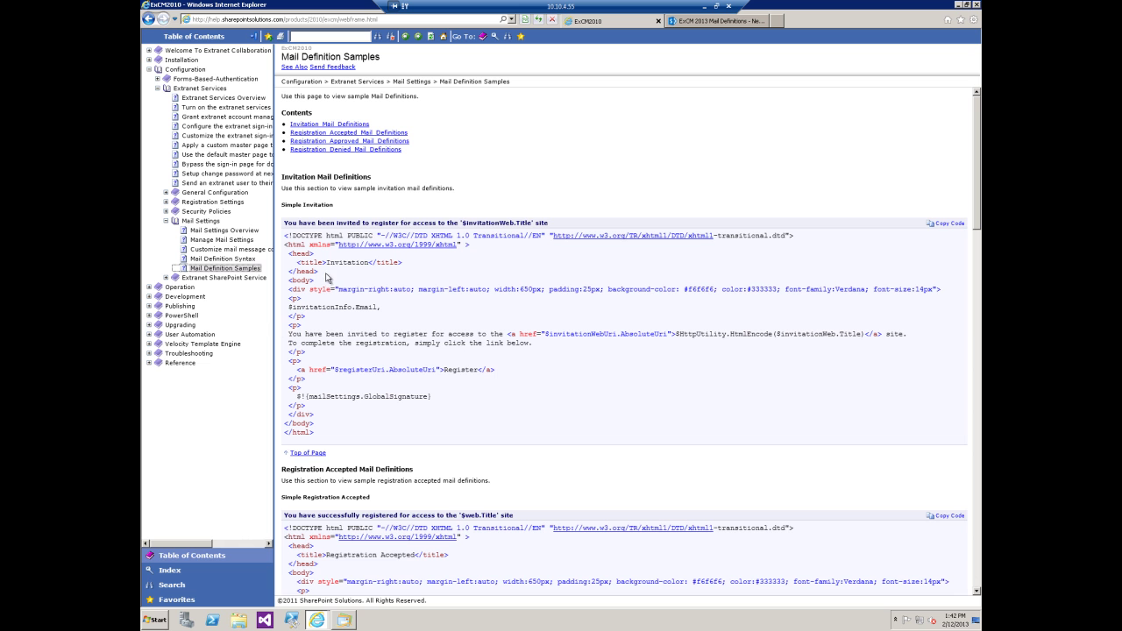
pyautogui.click(951, 223)
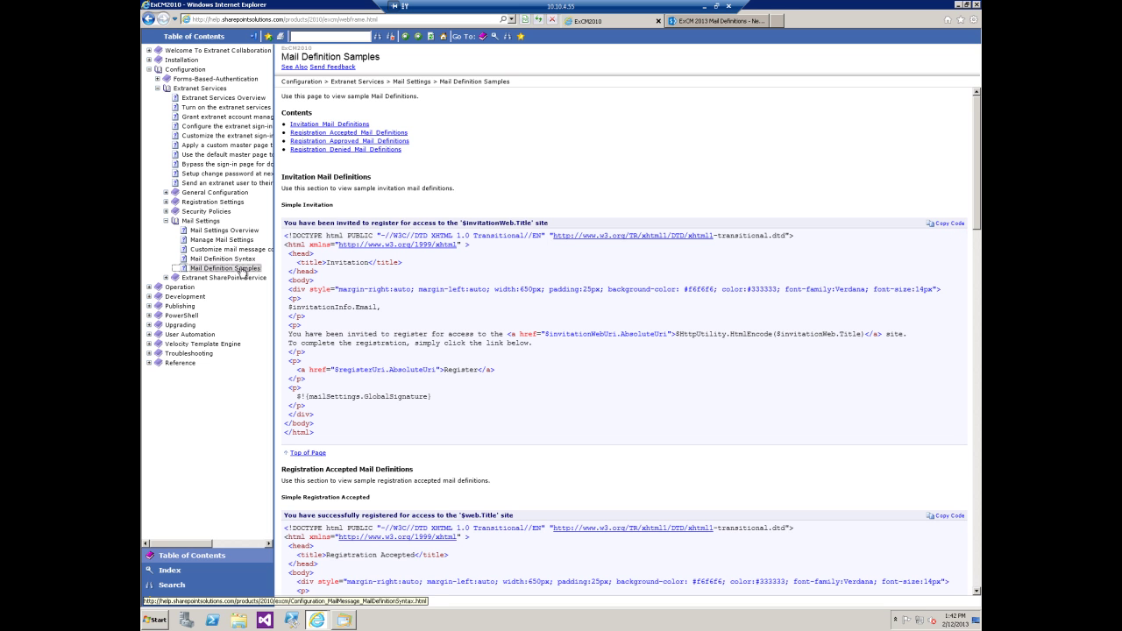
pyautogui.click(947, 223)
pyautogui.click(581, 334)
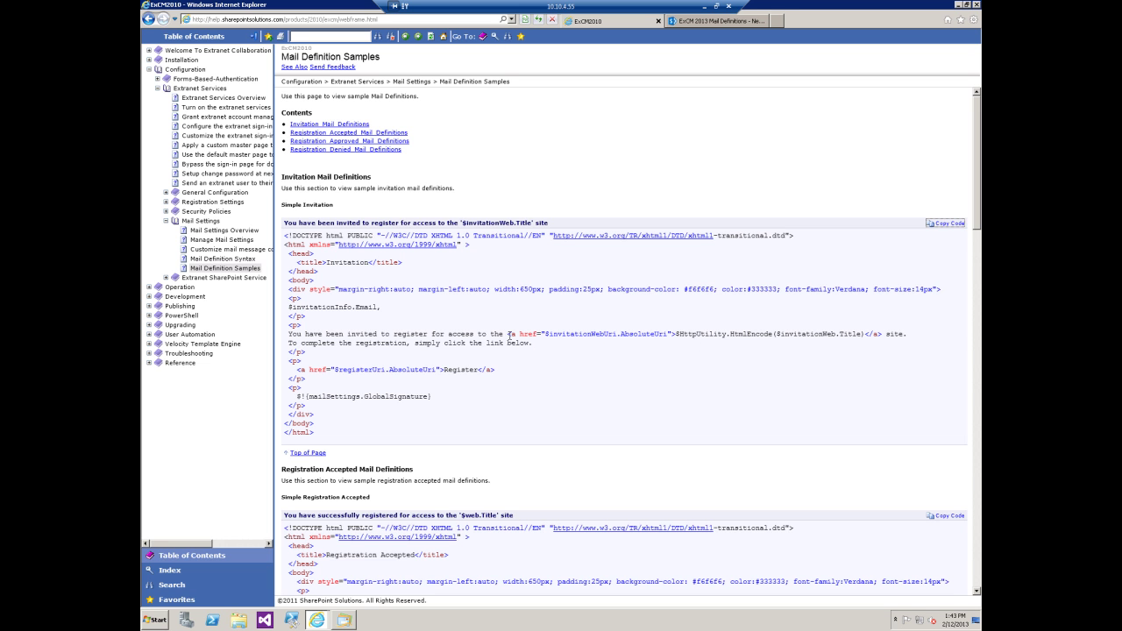
# Select the site link line in the sample, then close the original invitation email
pyautogui.moveTo(512, 334); pyautogui.dragTo(857, 335)
pyautogui.click(344, 620)
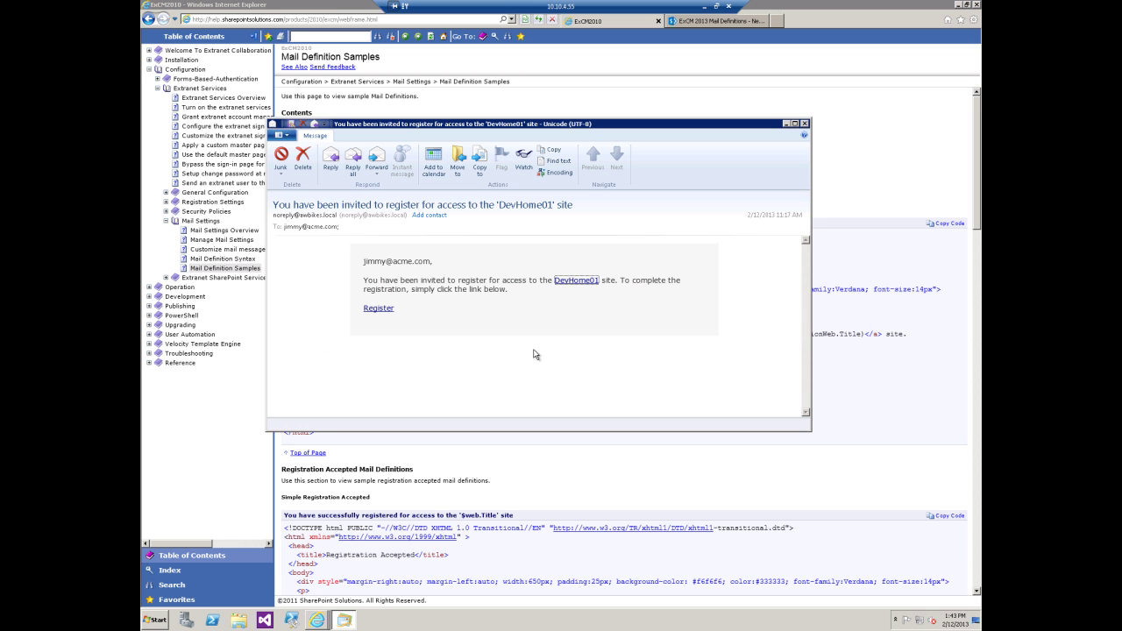
pyautogui.click(806, 124)
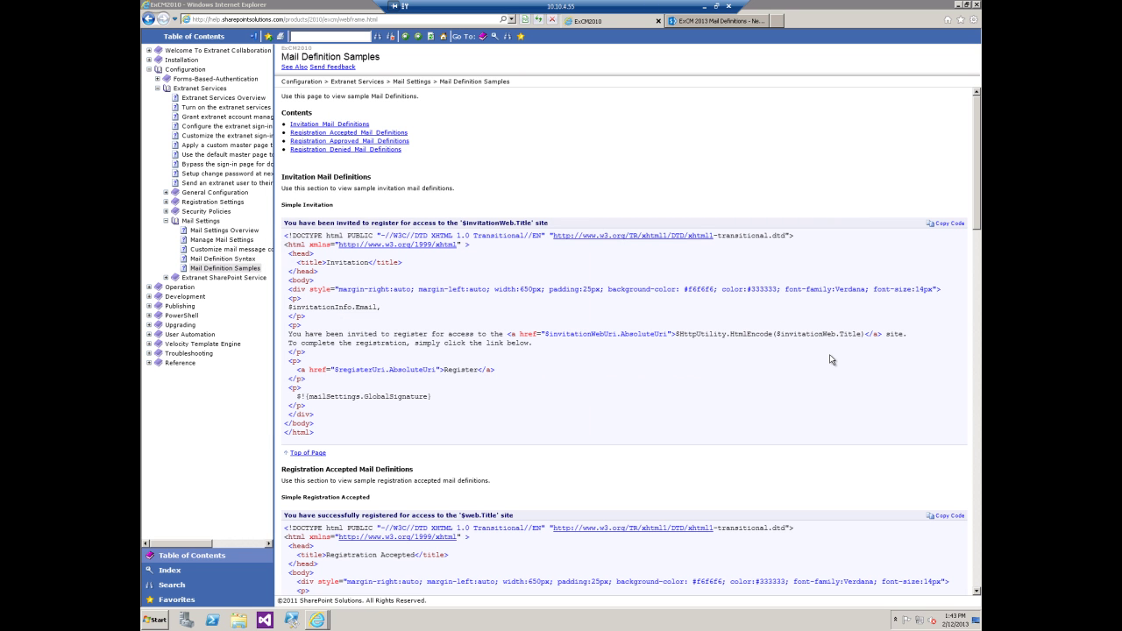
# Paste the Simple Invitation HTML into Mail Body, replacing the site link with 'World's Greatest ExCM 2013'
pyautogui.click(685, 21)
pyautogui.rightClick(355, 185)
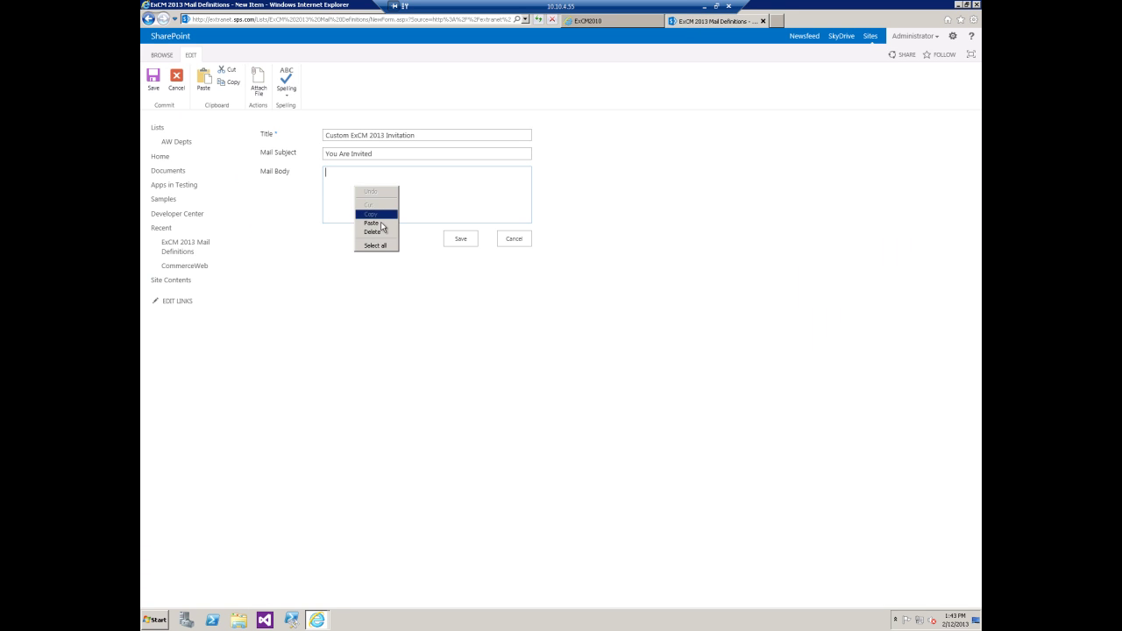
pyautogui.click(383, 228)
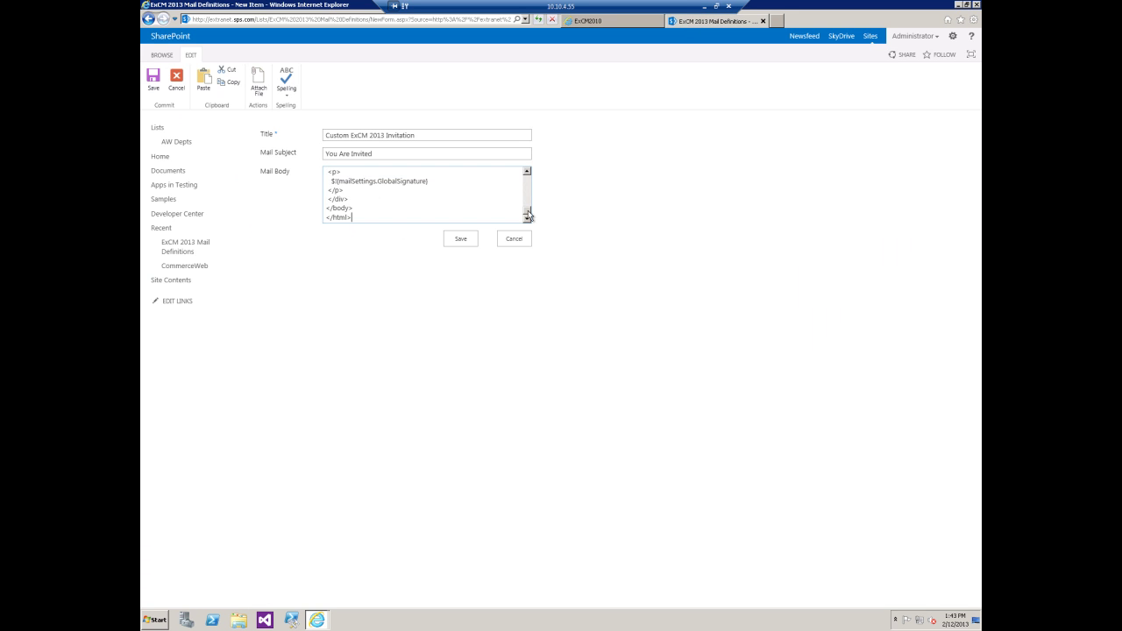
pyautogui.moveTo(529, 213); pyautogui.dragTo(527, 201)
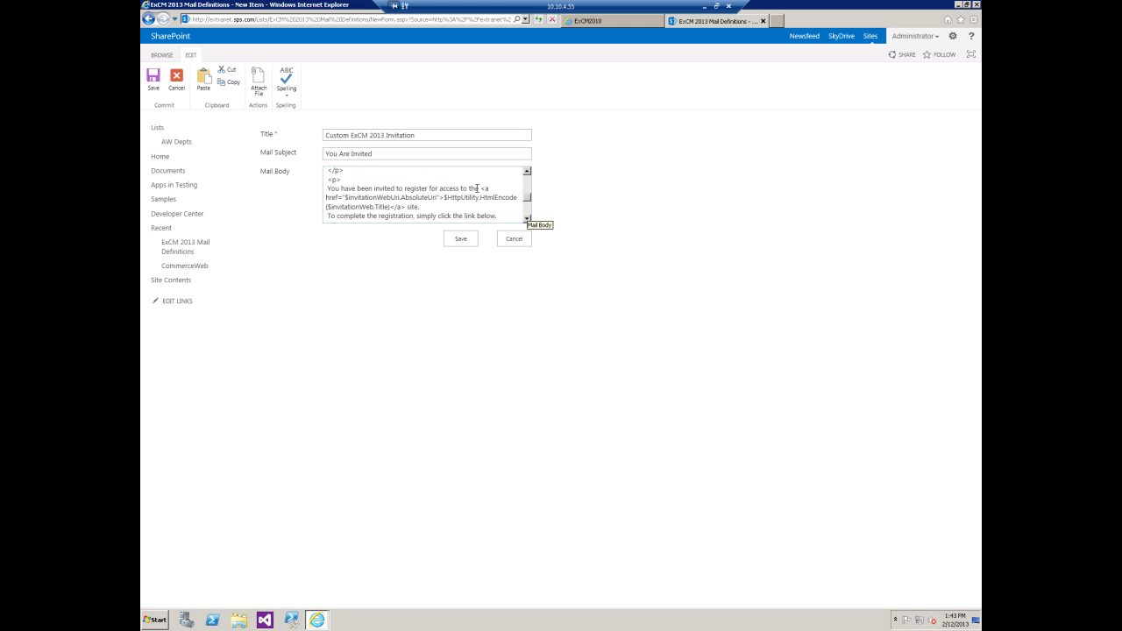
pyautogui.moveTo(480, 188); pyautogui.dragTo(407, 207)
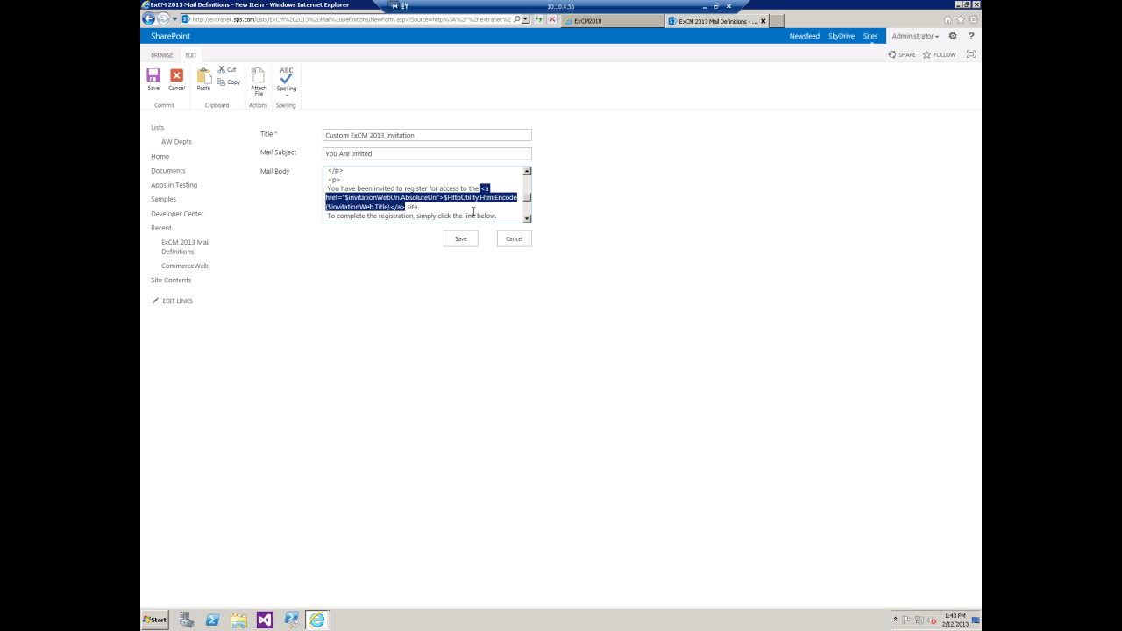
pyautogui.write('World')
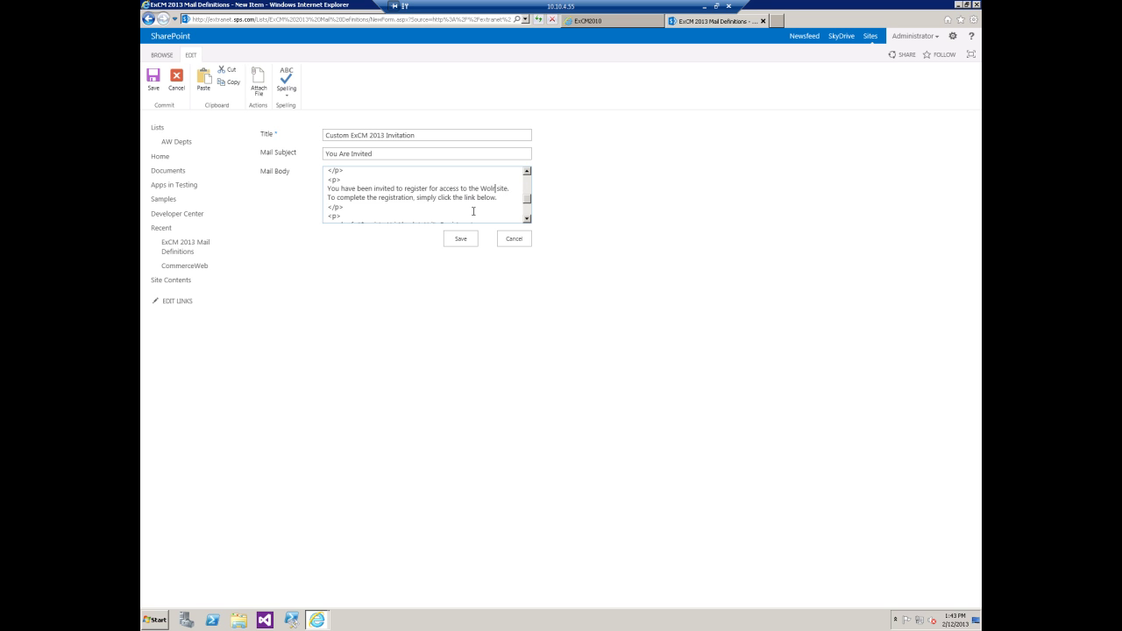
pyautogui.write("'s G")
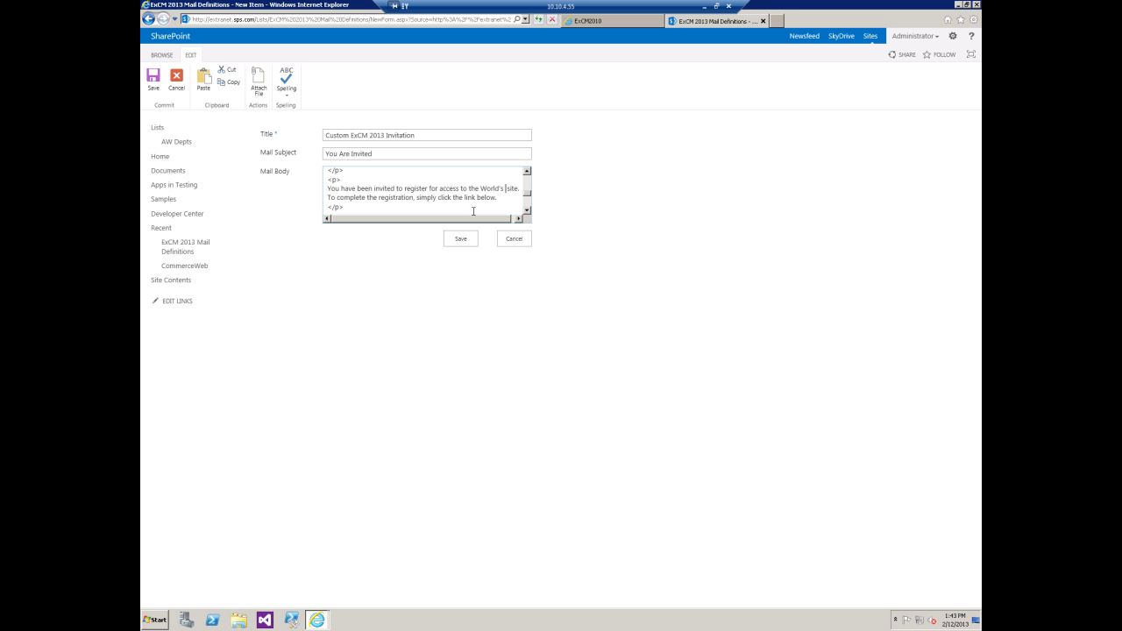
pyautogui.write('reatest ExCM')
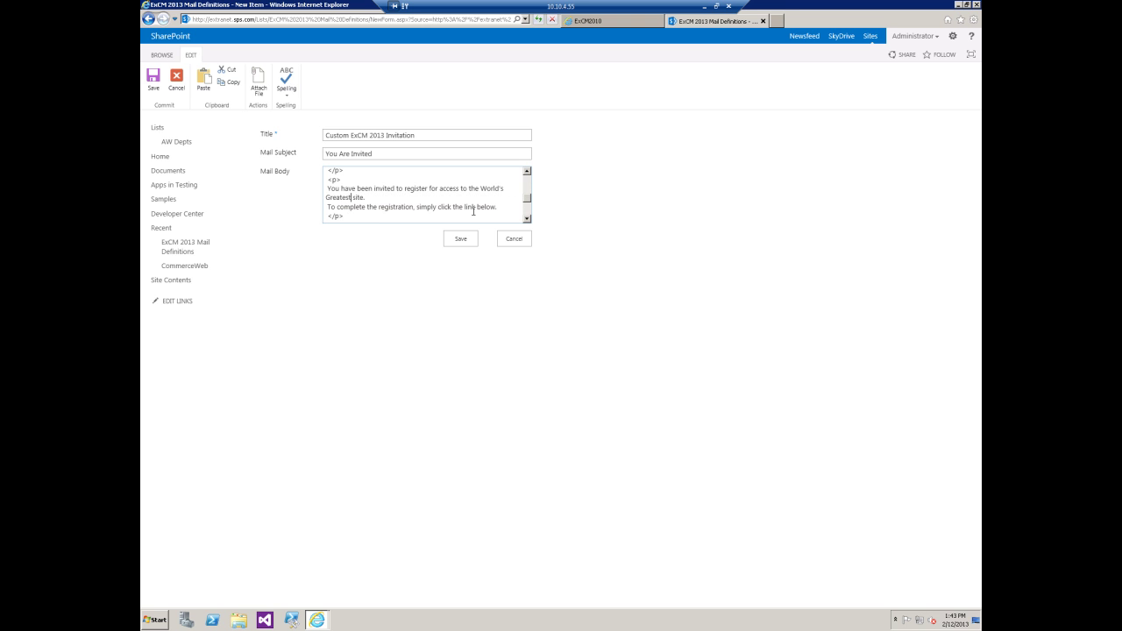
pyautogui.write(' 2013')
# Save the Custom ExCM 2013 Invitation definition and open the Invitation message under Extranet Mail Settings
pyautogui.click(474, 240)
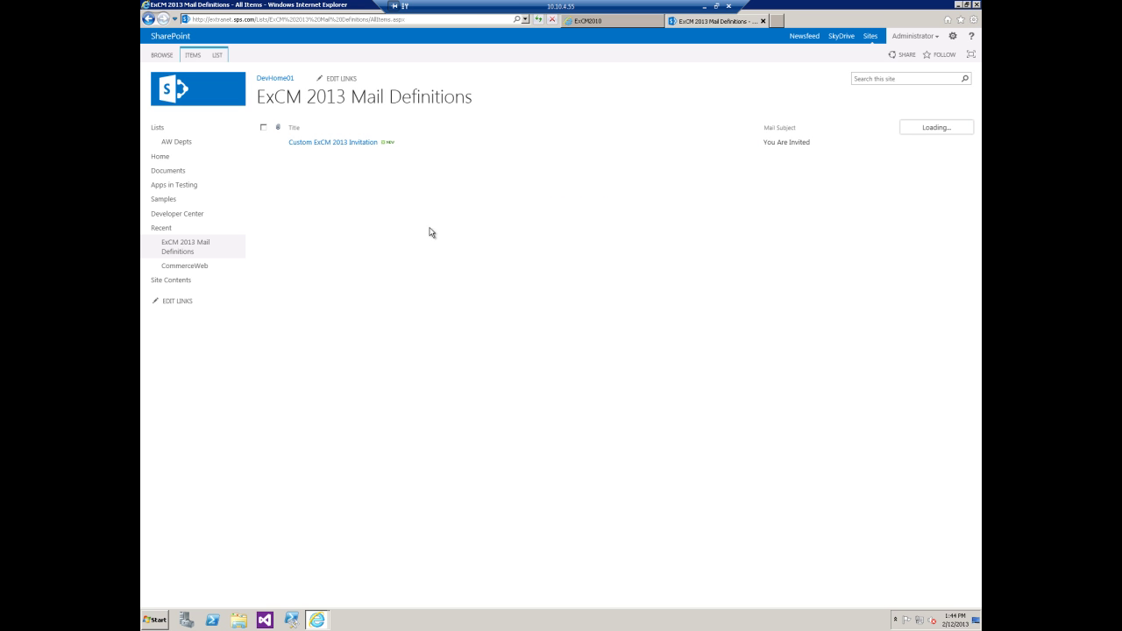
pyautogui.click(953, 36)
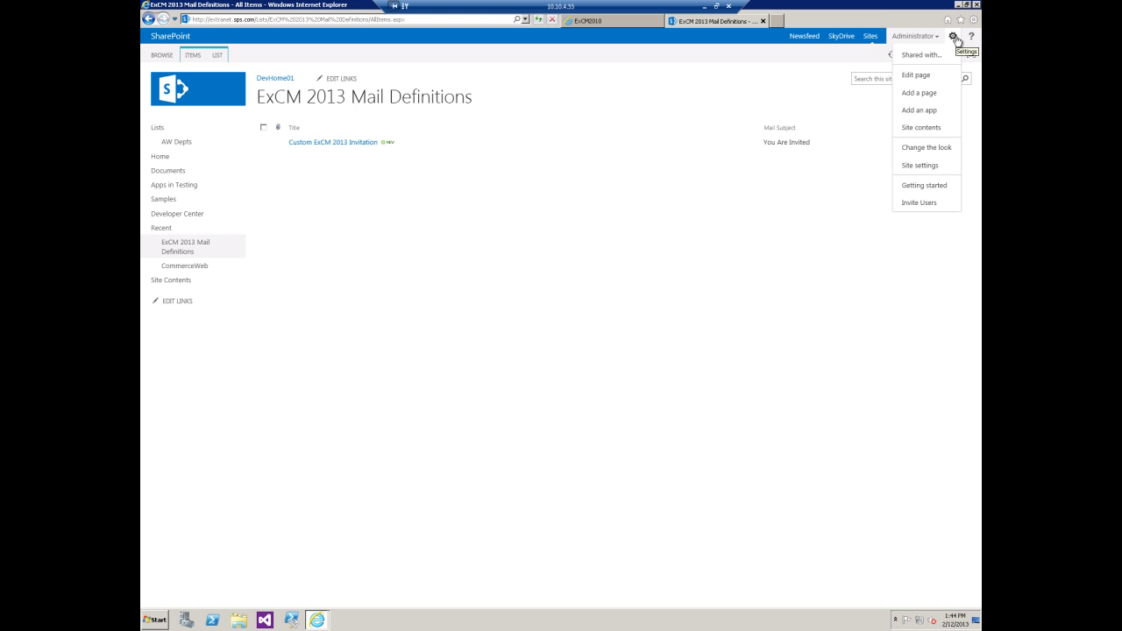
pyautogui.click(919, 165)
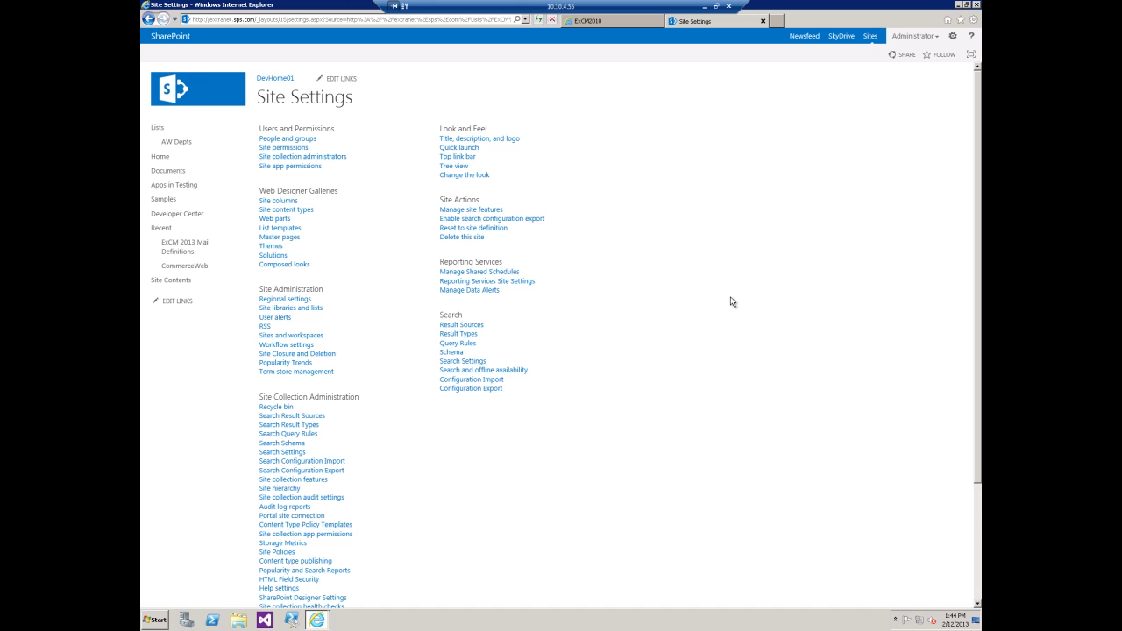
pyautogui.scroll(-3, 728, 304)
pyautogui.click(289, 562)
pyautogui.click(274, 272)
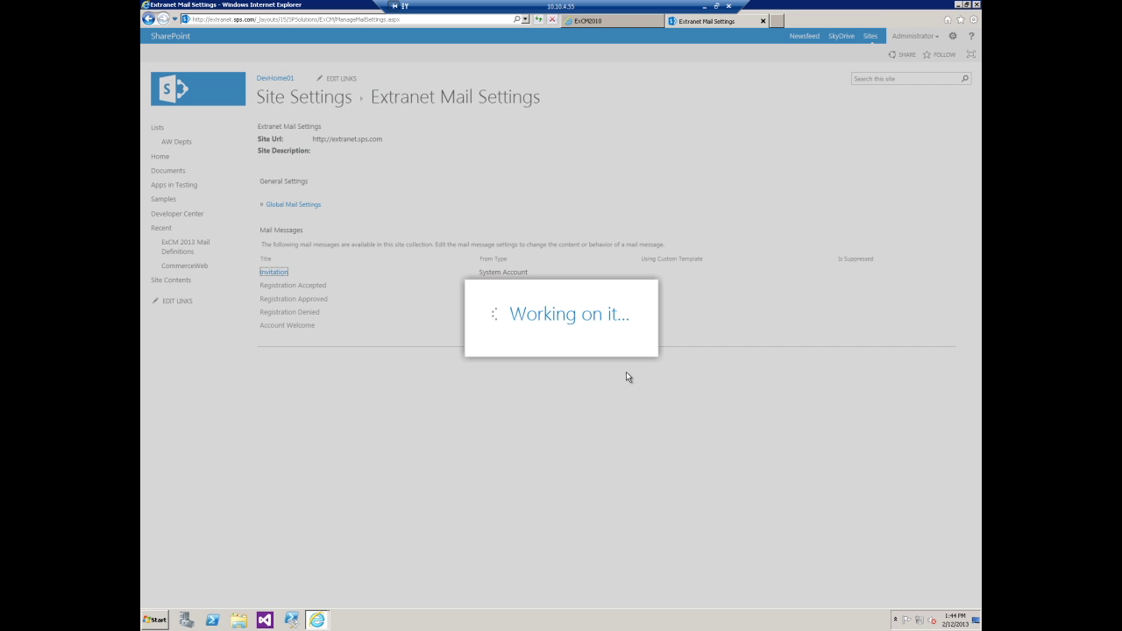
# Enable Use Custom Template with list 'ExCM 2013 Mail Definitions', item 'Custom ExCM 2013 Invitation', and save
pyautogui.click(529, 335)
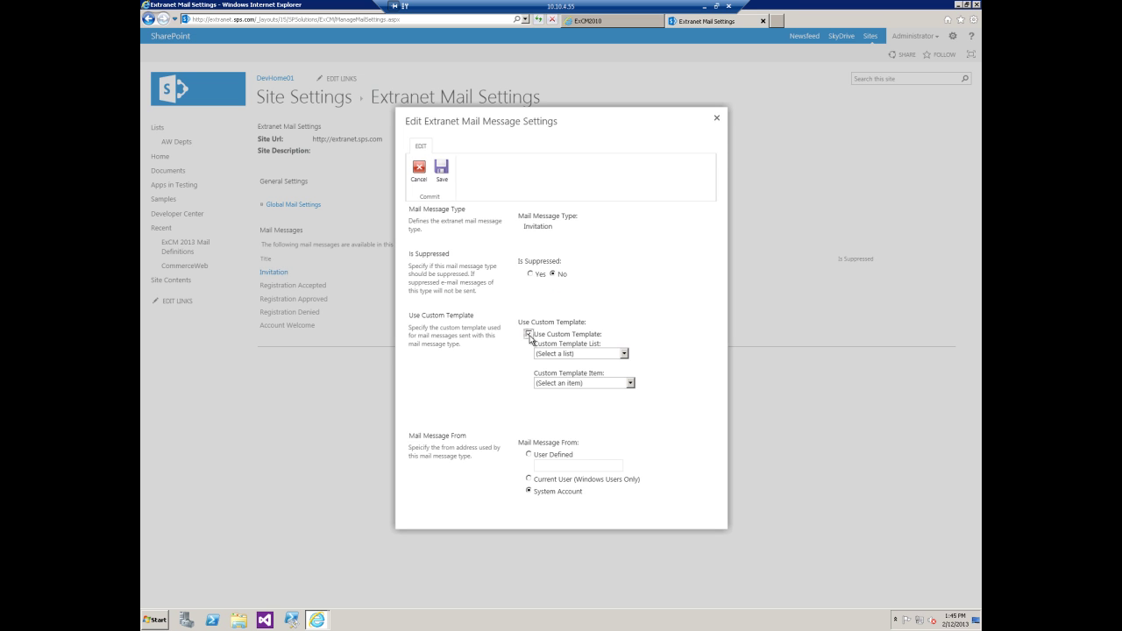
pyautogui.click(625, 353)
pyautogui.click(607, 372)
pyautogui.click(624, 355)
pyautogui.click(624, 372)
pyautogui.click(630, 384)
pyautogui.click(621, 401)
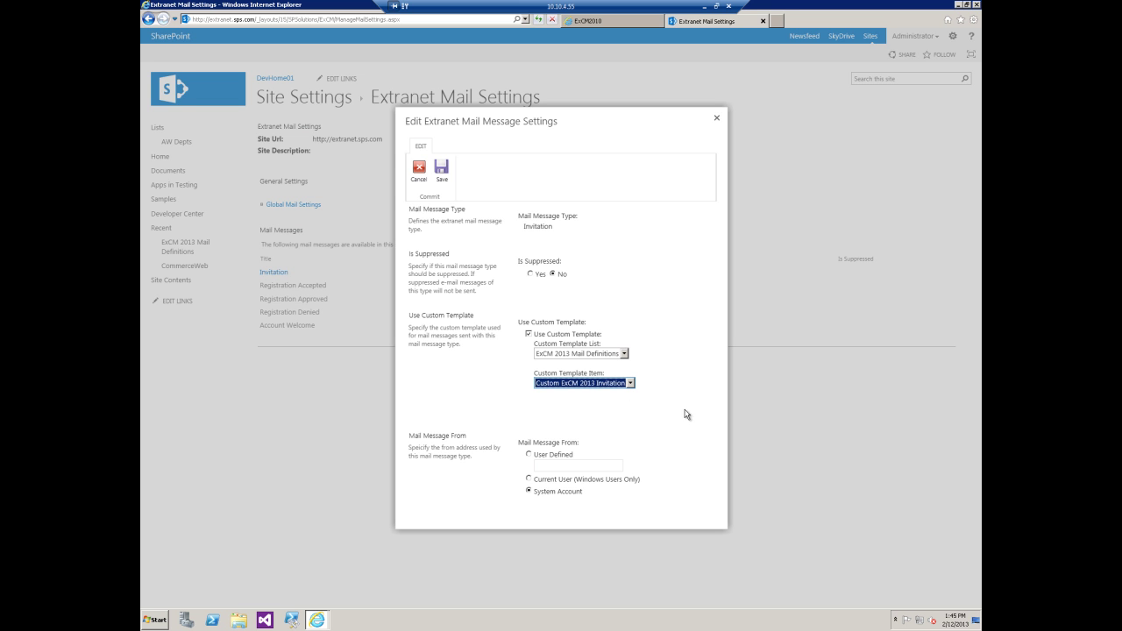
pyautogui.click(442, 172)
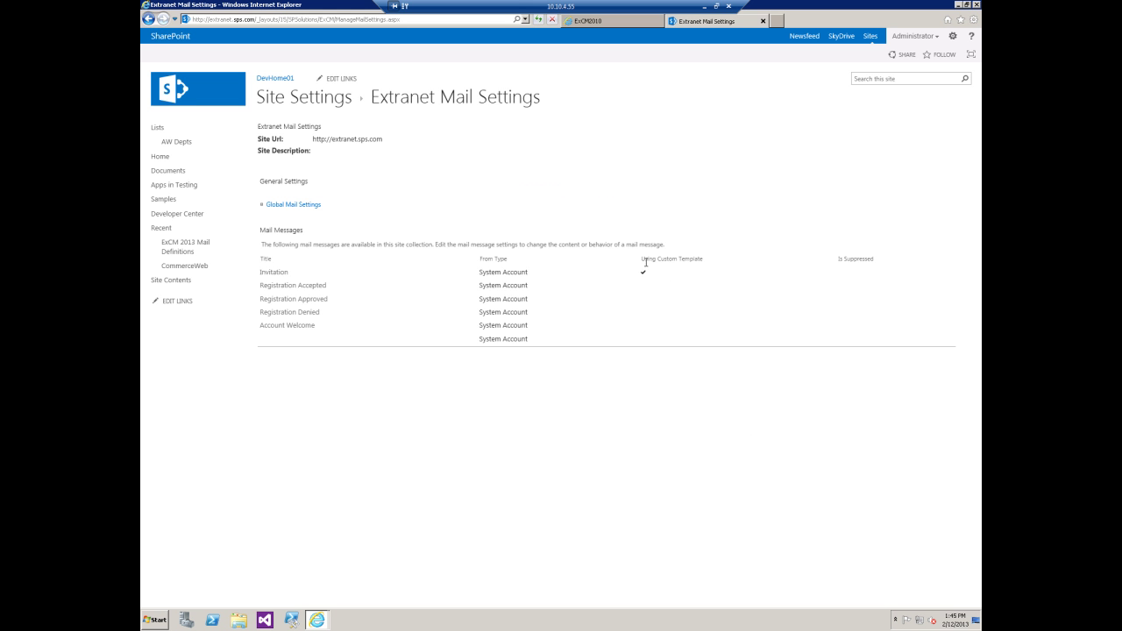
# Invite a test e-mail address with the DevHome01 Visitors security definition and save the invitation
pyautogui.click(955, 37)
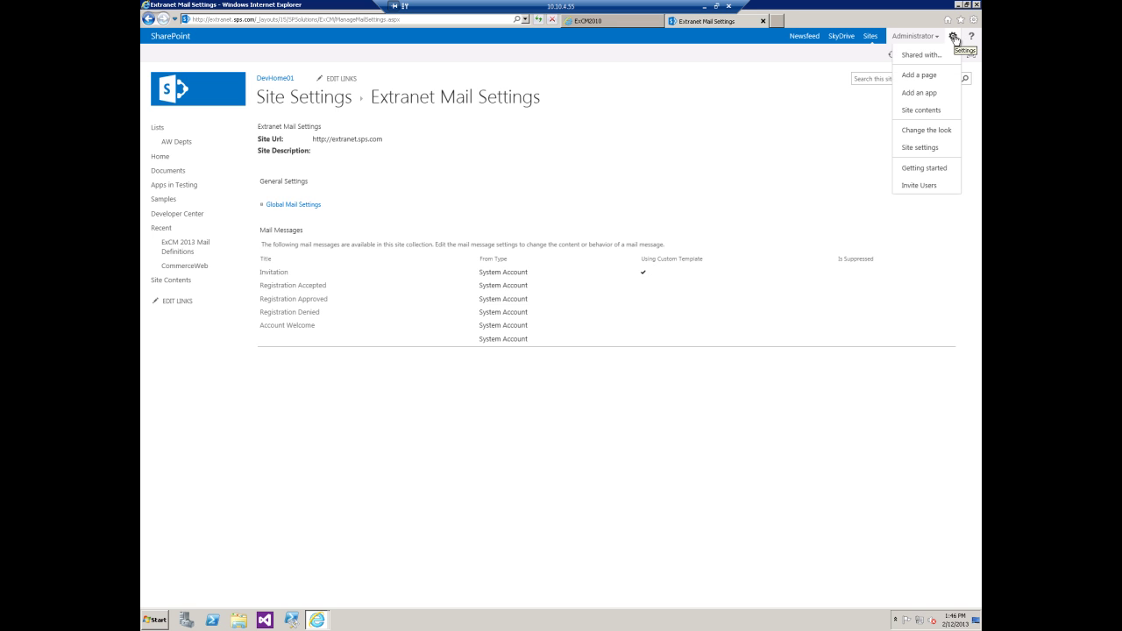
pyautogui.click(932, 193)
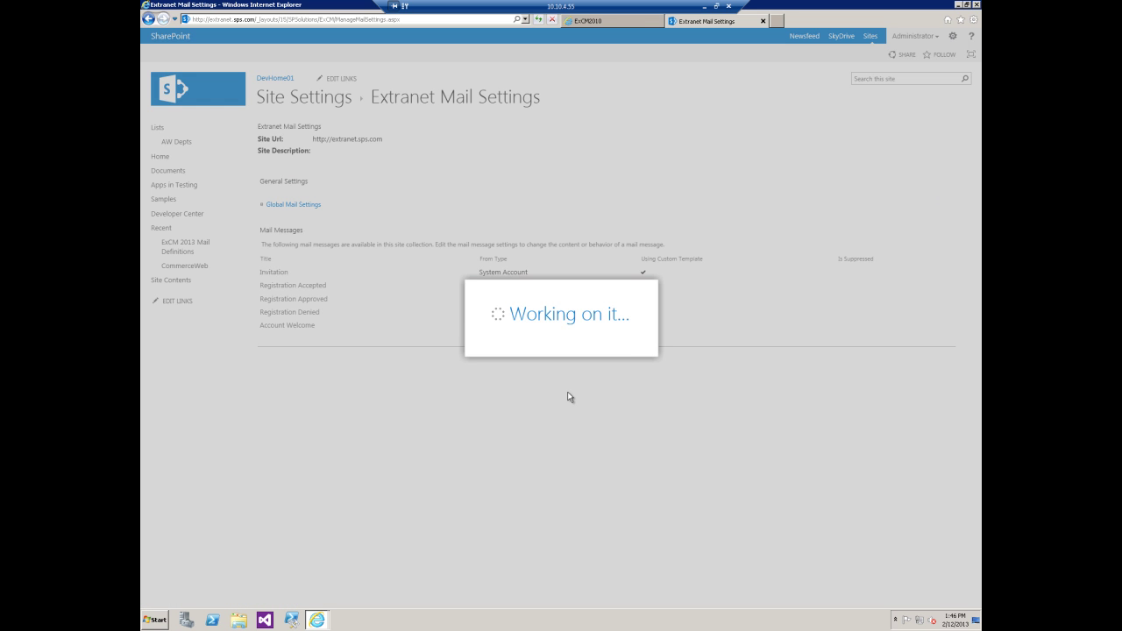
pyautogui.press('Tab')
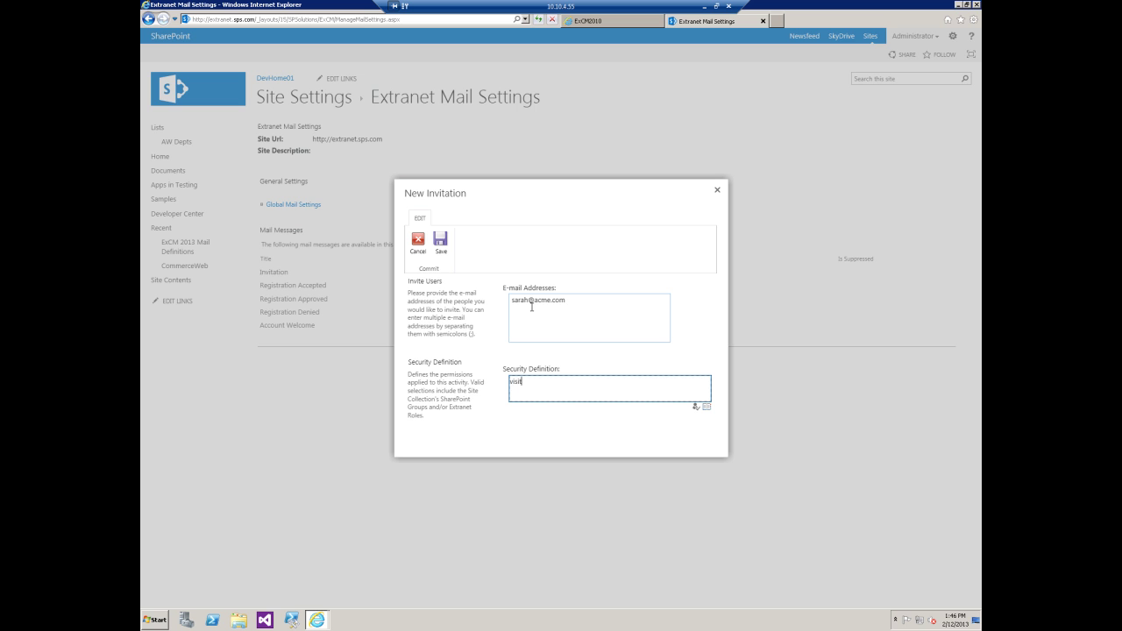
pyautogui.write('visitors')
pyautogui.click(696, 407)
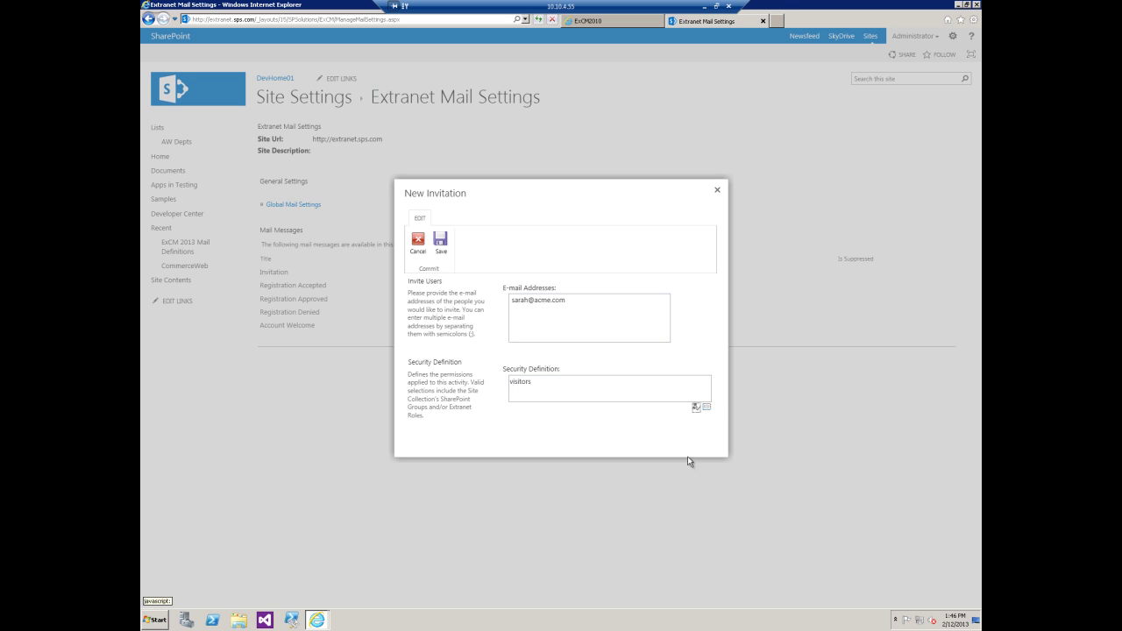
pyautogui.click(441, 244)
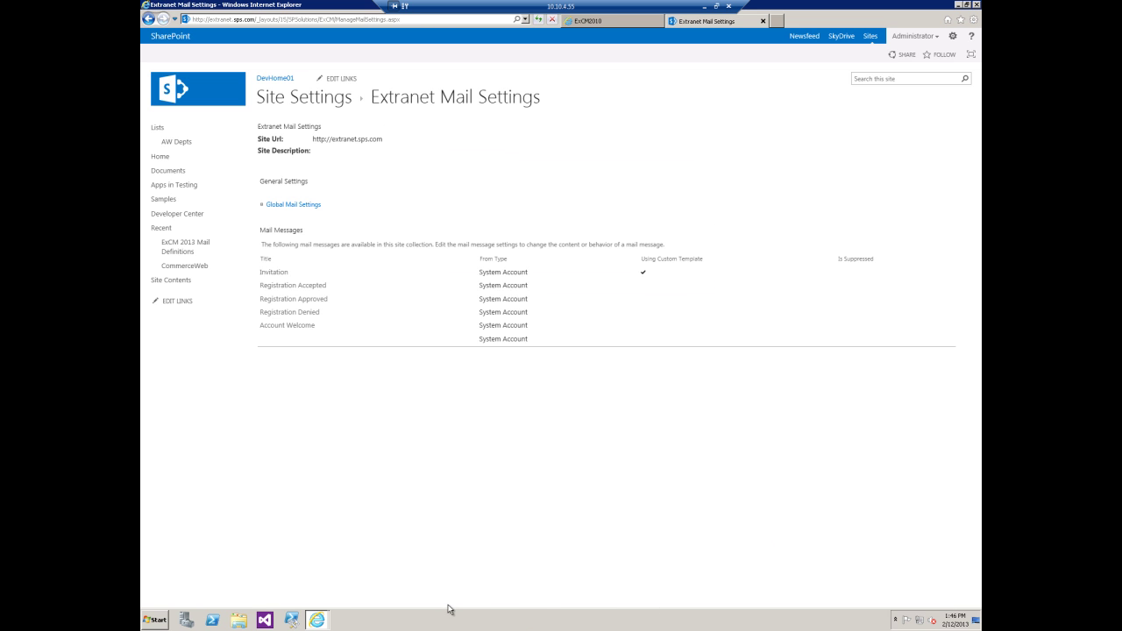
# From the desktop's Mail Drop folder, open the newest .eml invitation in Windows Live Mail
pyautogui.rightClick(450, 620)
pyautogui.click(480, 580)
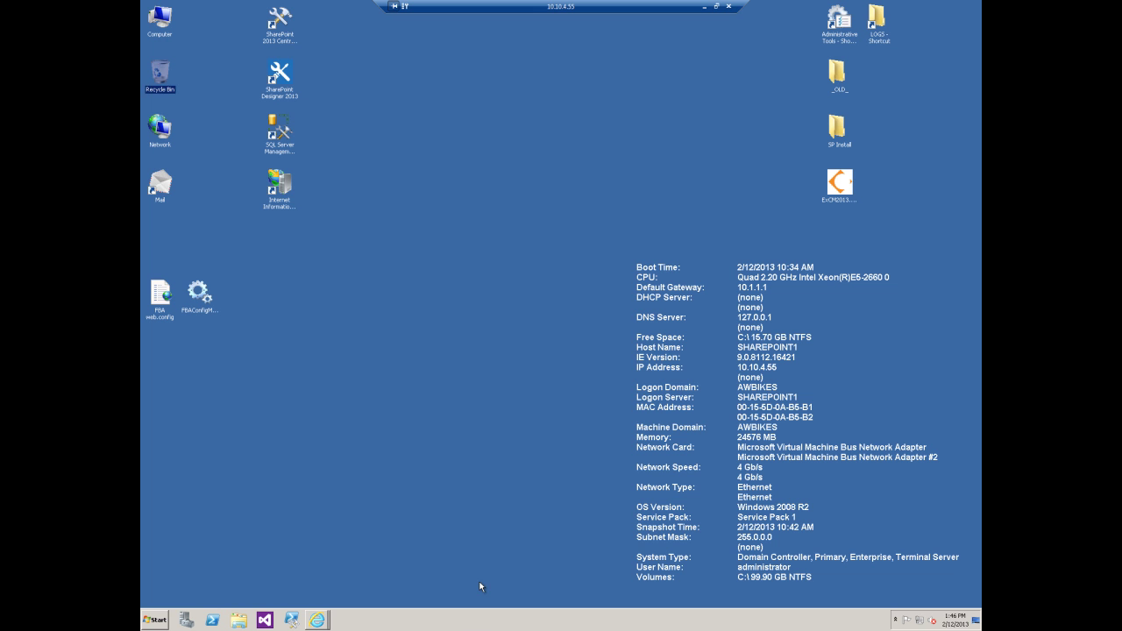
pyautogui.doubleClick(161, 197)
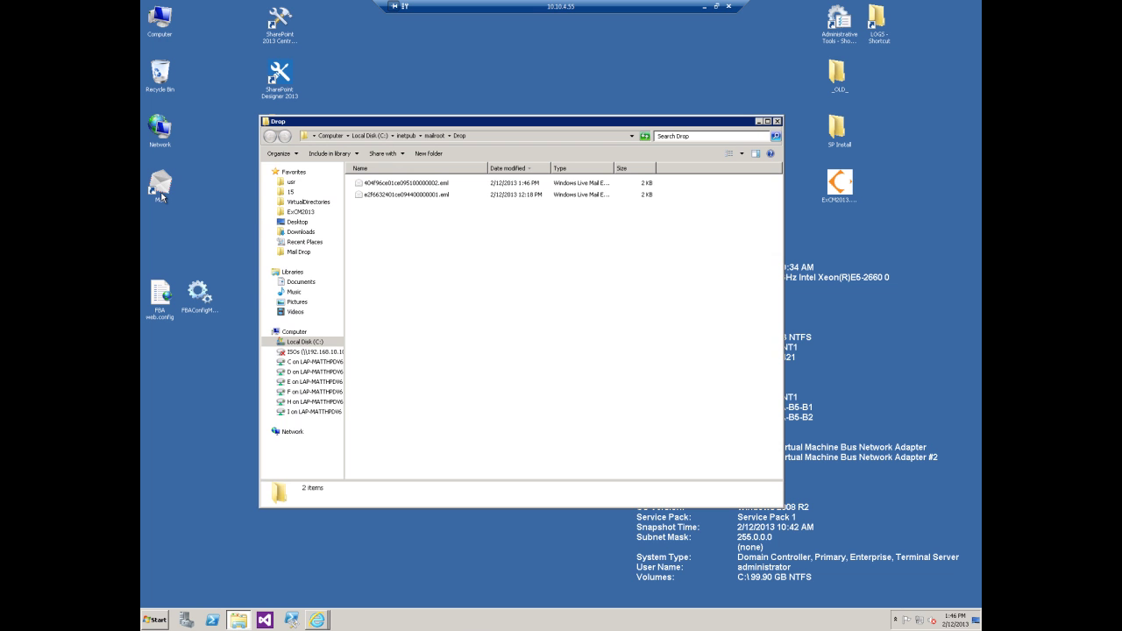
pyautogui.click(424, 185)
pyautogui.doubleClick(424, 185)
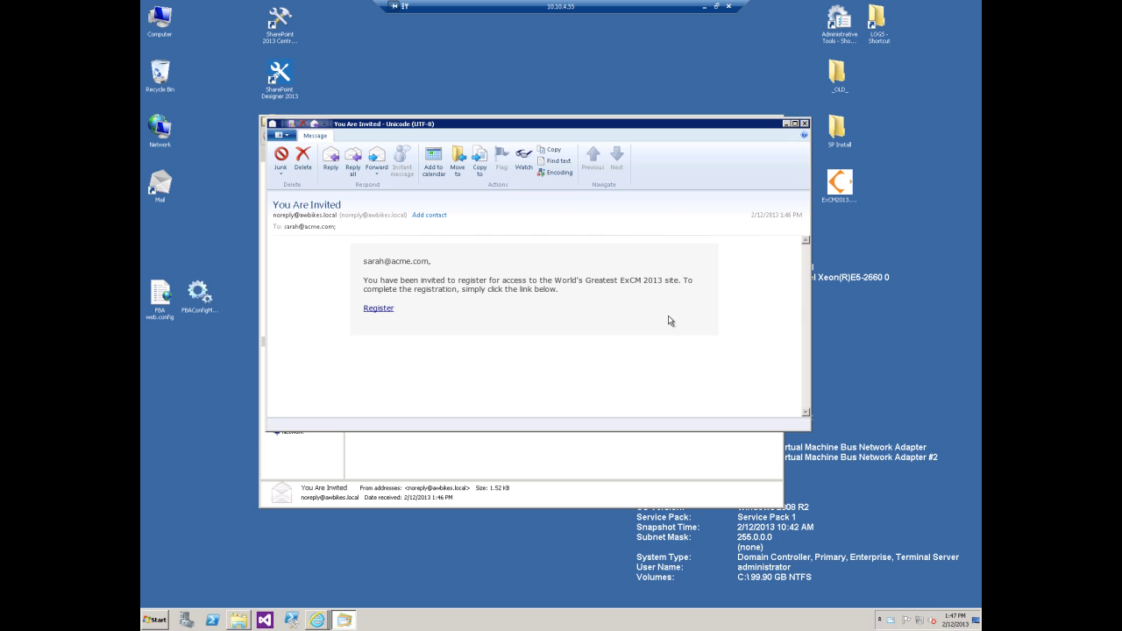
# Scroll down the ExCM help's Mail Definition Samples page, then bring the 'You Are Invited' e-mail back in front
pyautogui.moveTo(317, 620)
pyautogui.click(290, 578)
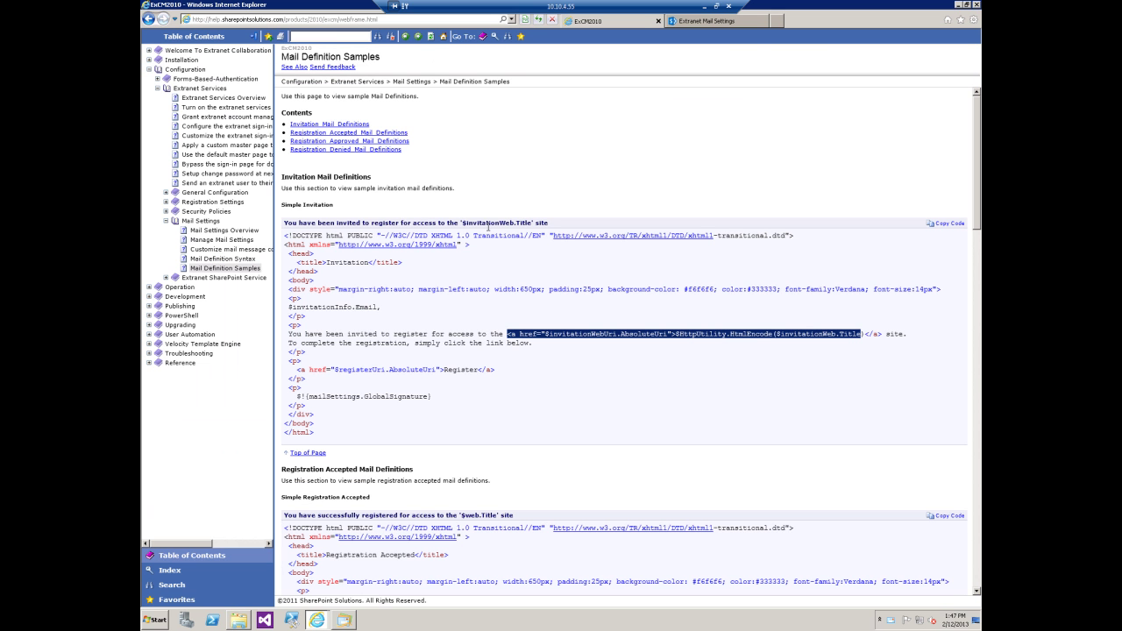
pyautogui.click(692, 425)
pyautogui.scroll(-3, 605, 430)
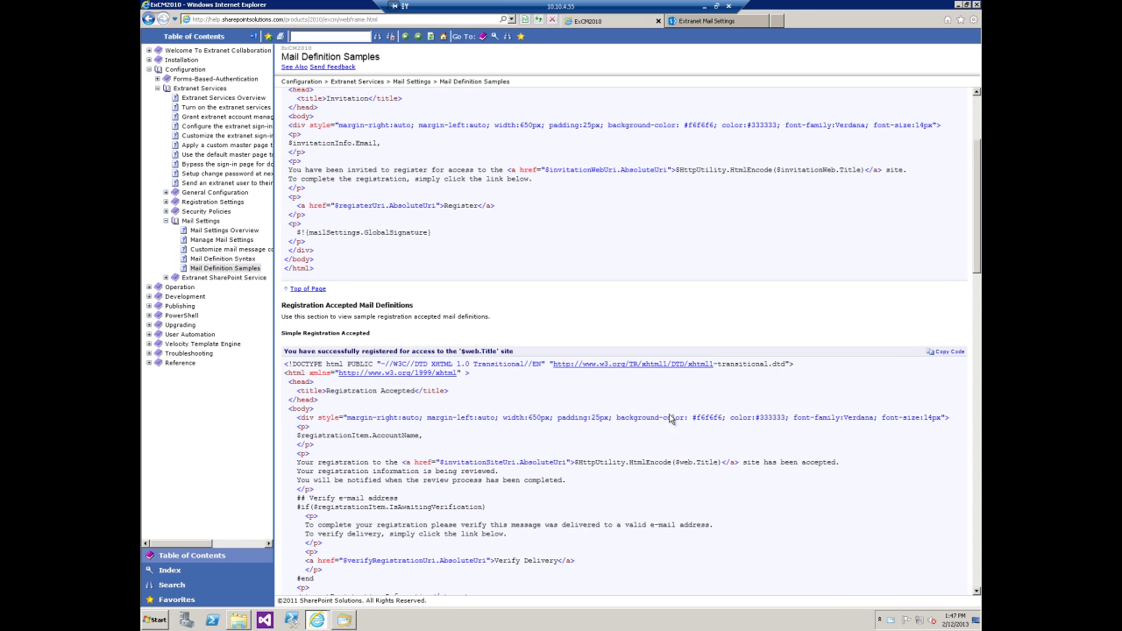
pyautogui.scroll(-3, 740, 392)
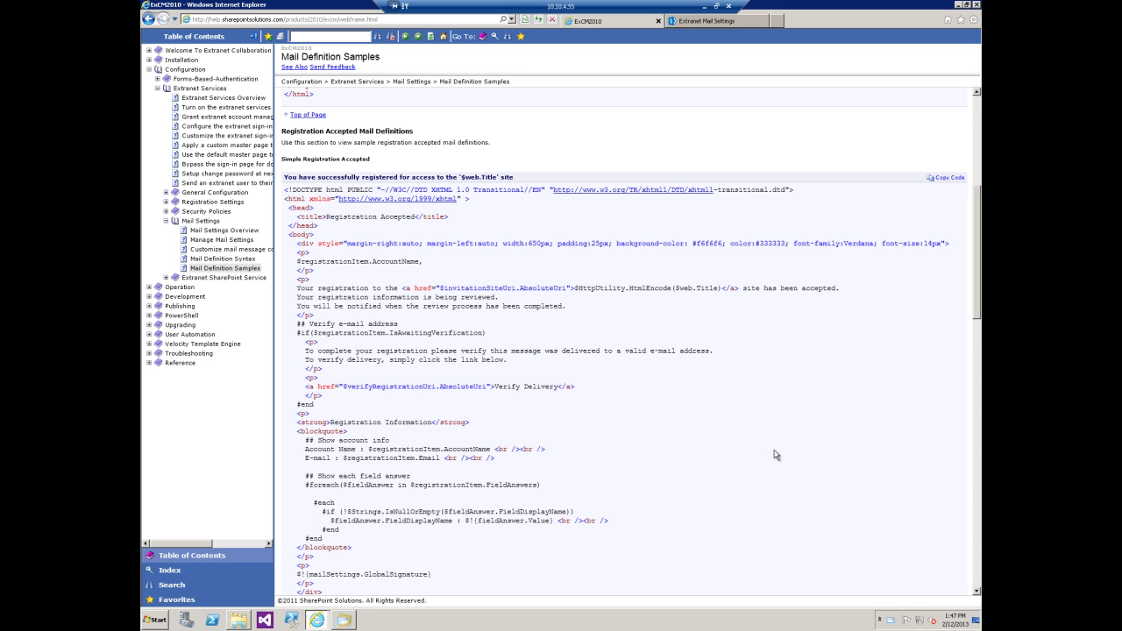
pyautogui.click(346, 617)
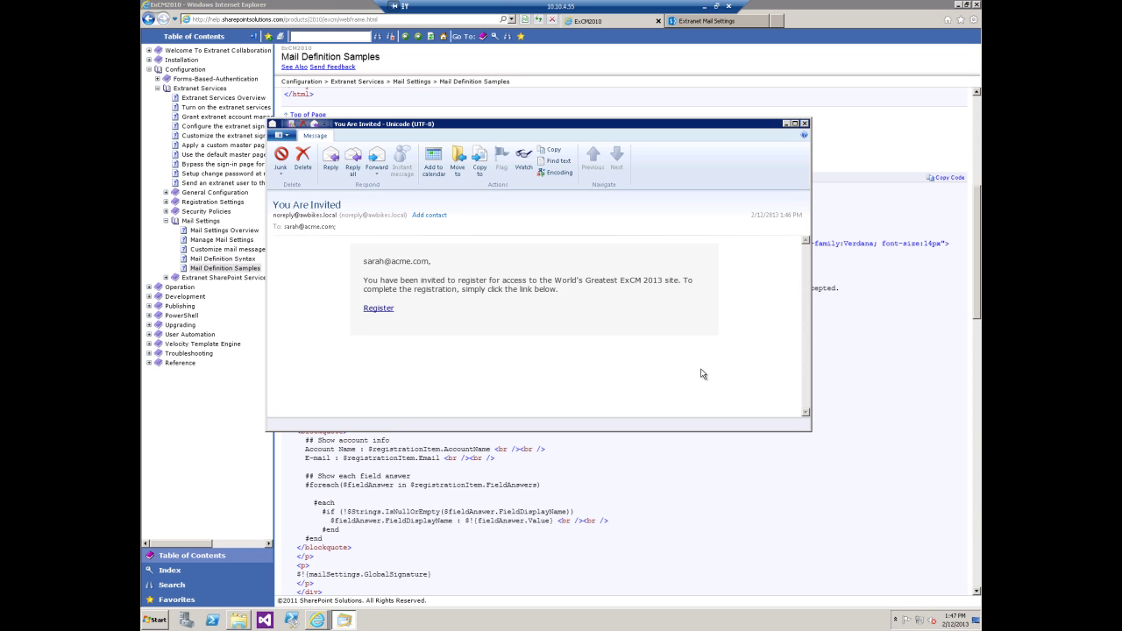